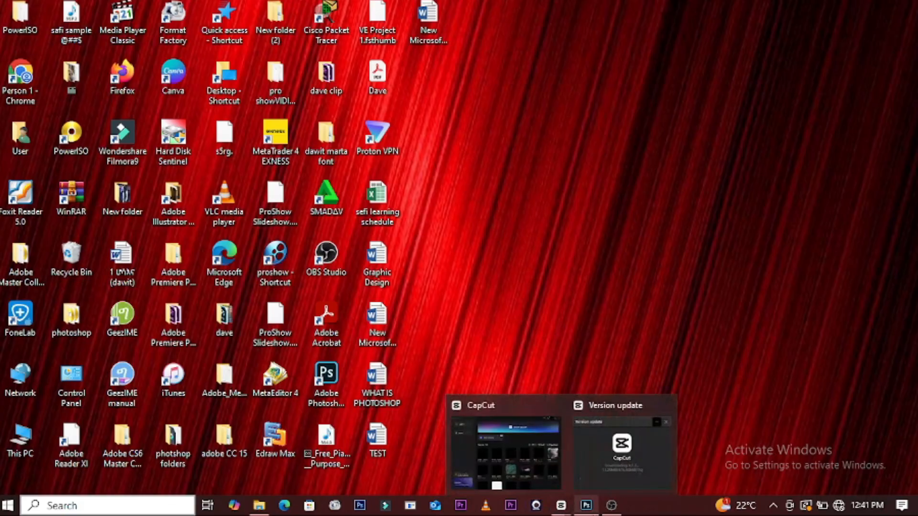
Switch to Photoshop and open the portrait images (68).jpeg from the takin folder.
mouse_move(586, 506)
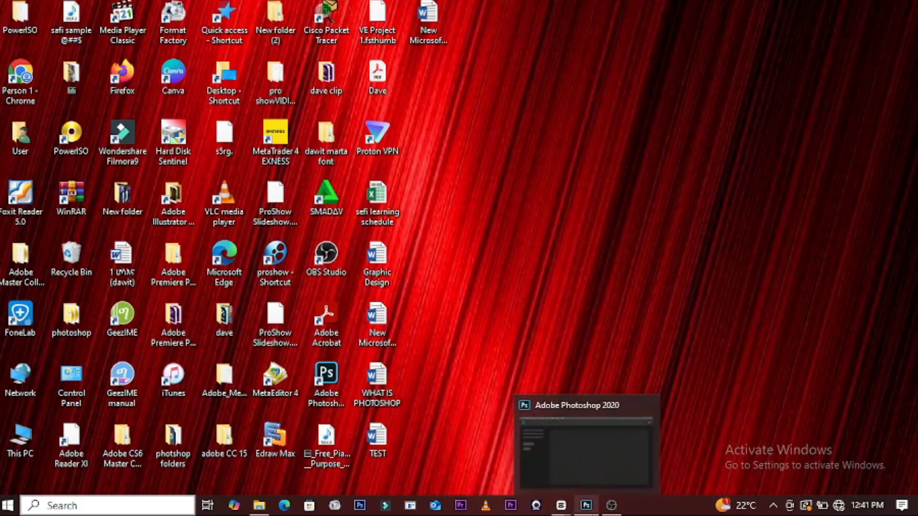
click(586, 471)
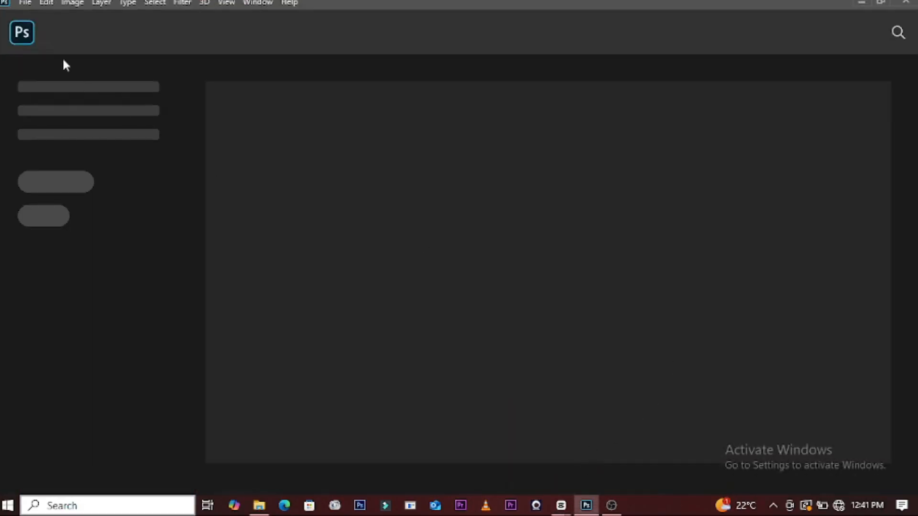
click(21, 3)
click(32, 29)
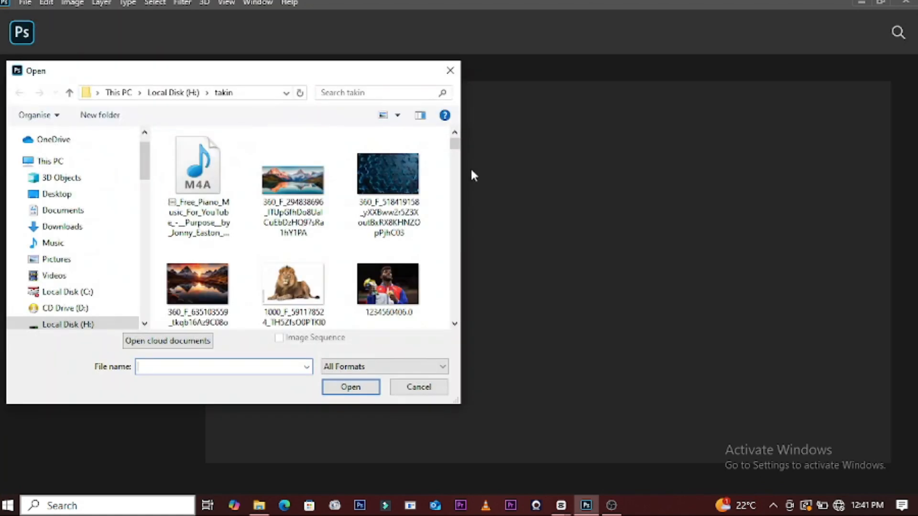
drag(455, 144, 429, 240)
click(399, 258)
click(352, 387)
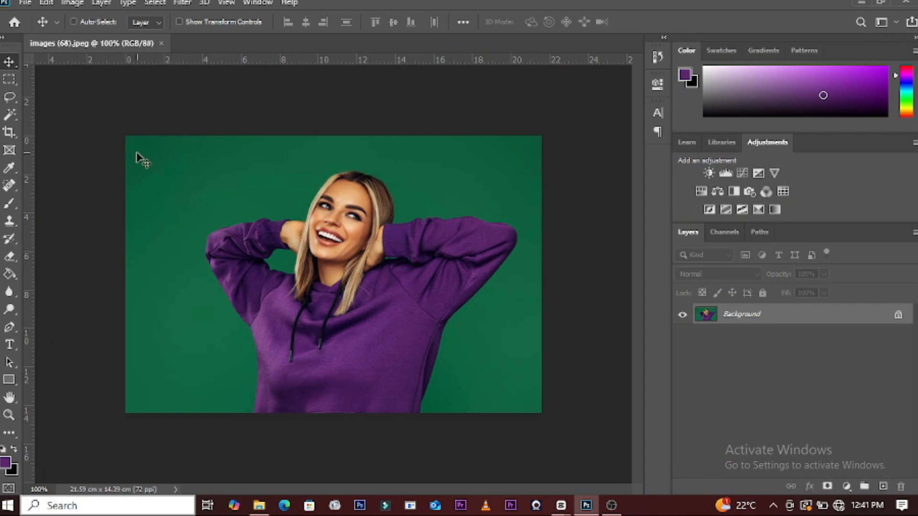
Select the woman with Select Subject and add a layer mask that hides the green background.
click(8, 118)
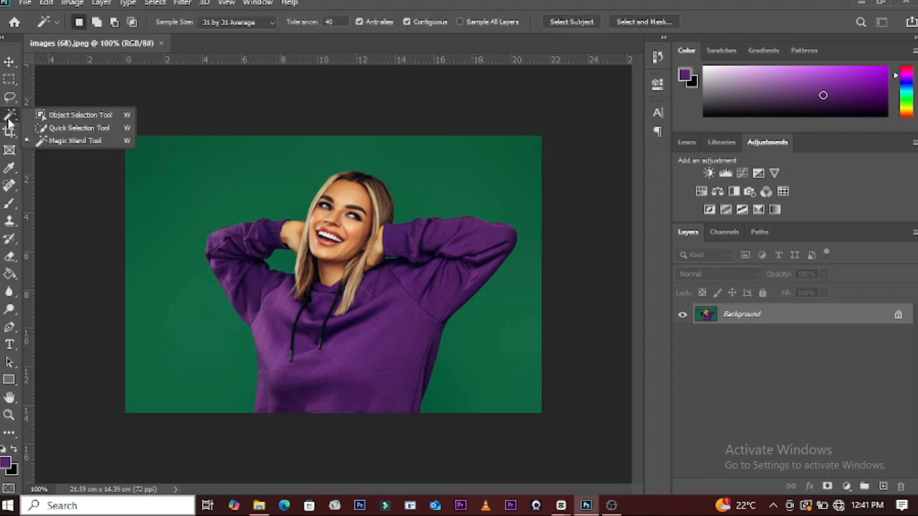
click(59, 135)
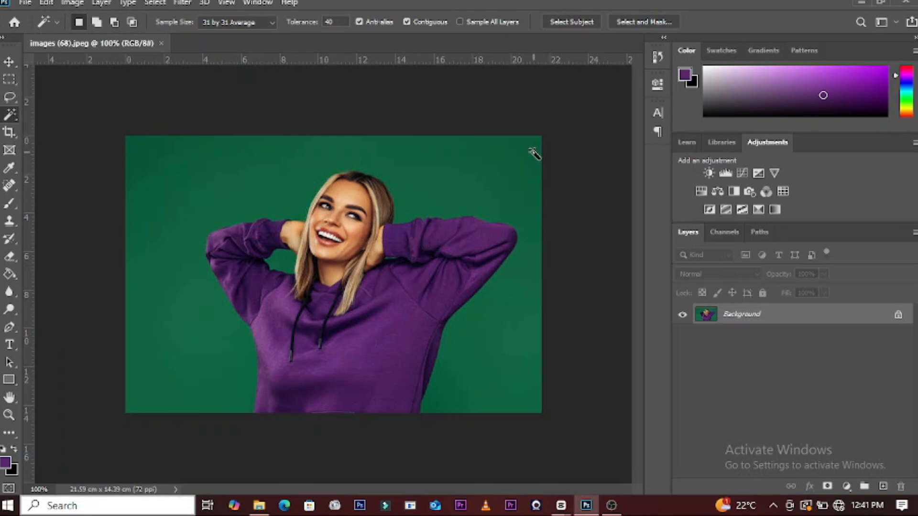
click(566, 20)
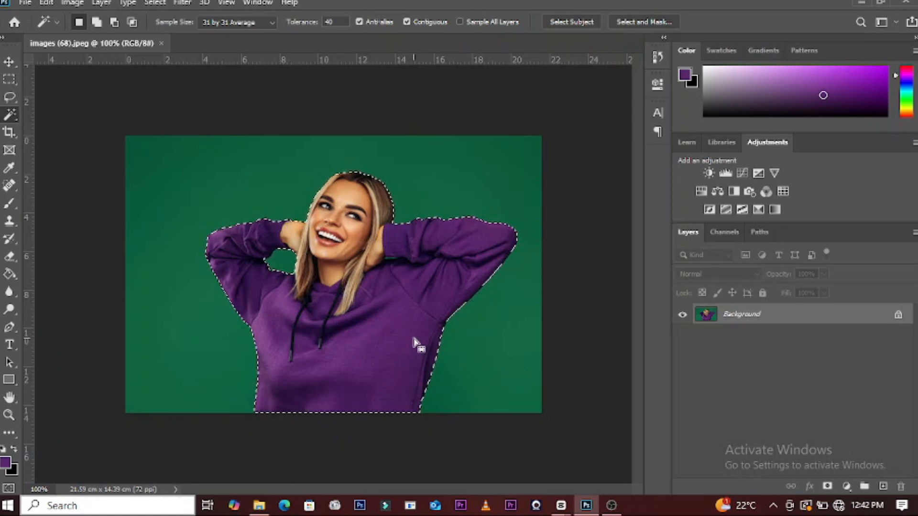
click(826, 486)
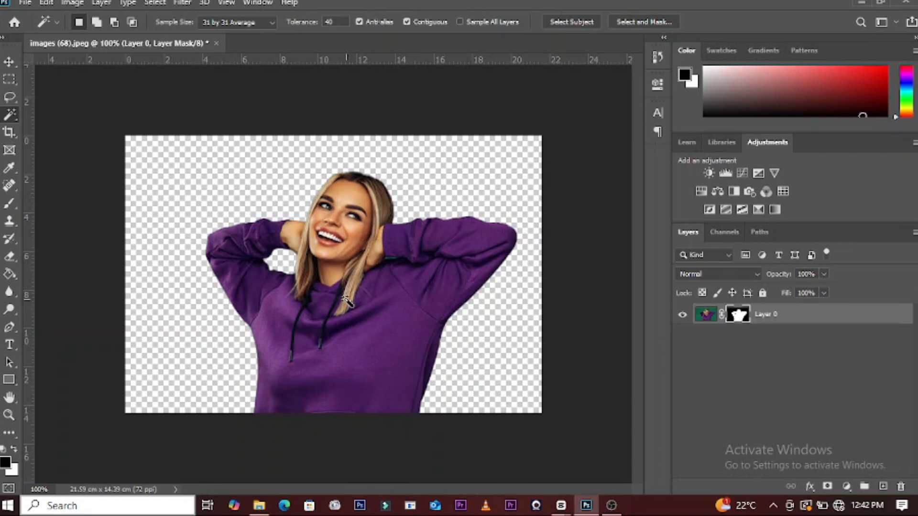
Scale the masked woman down to about 72% and centre her horizontally in the upper part of the canvas.
key(ctrl+t)
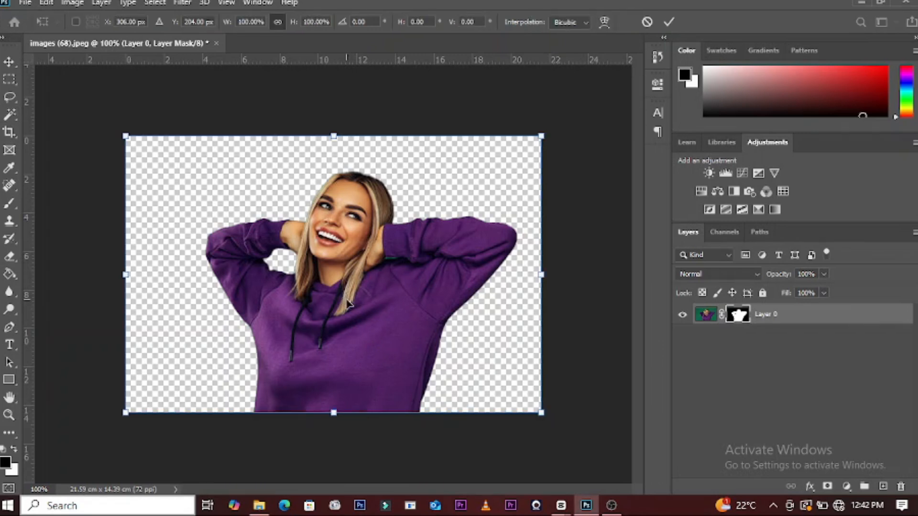
drag(540, 412, 483, 343)
drag(124, 369, 191, 356)
drag(323, 283, 329, 276)
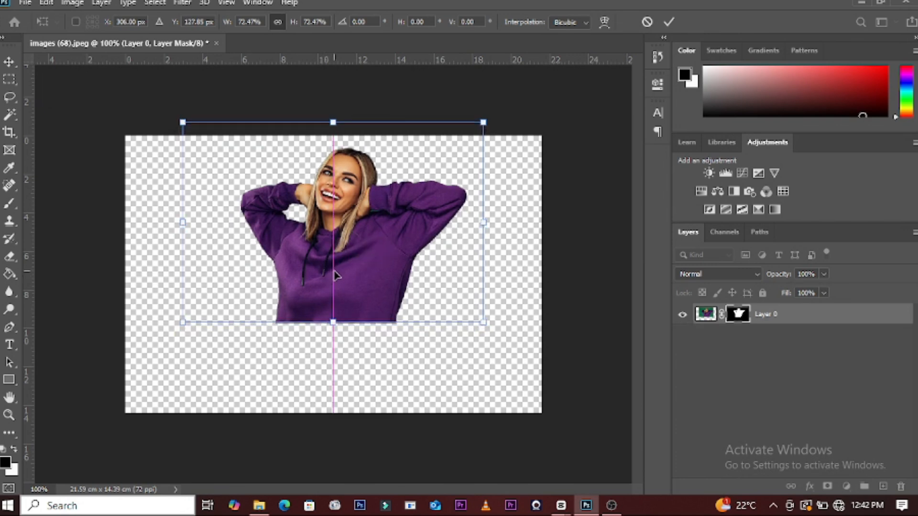
click(668, 22)
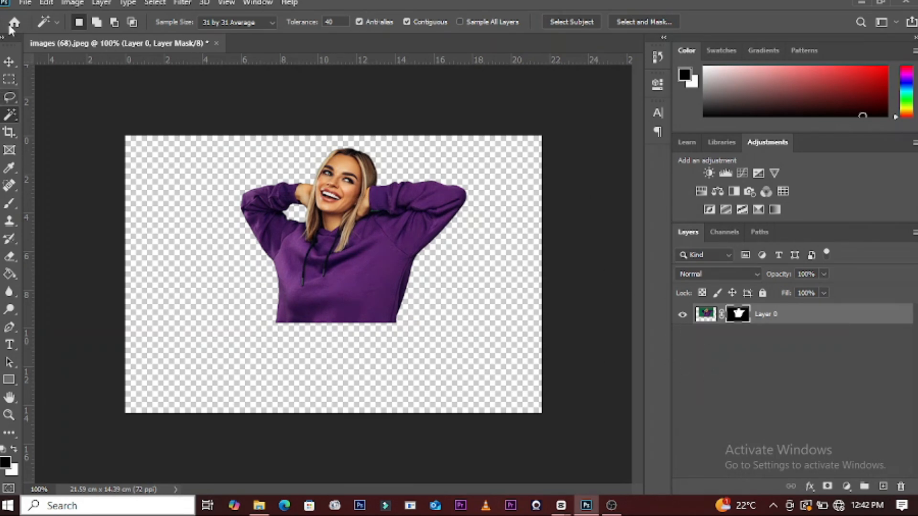
click(23, 4)
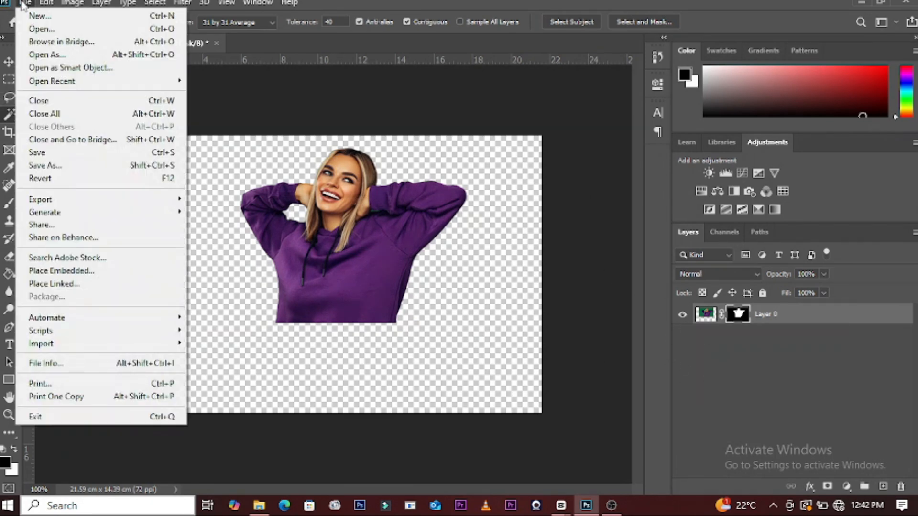
click(35, 30)
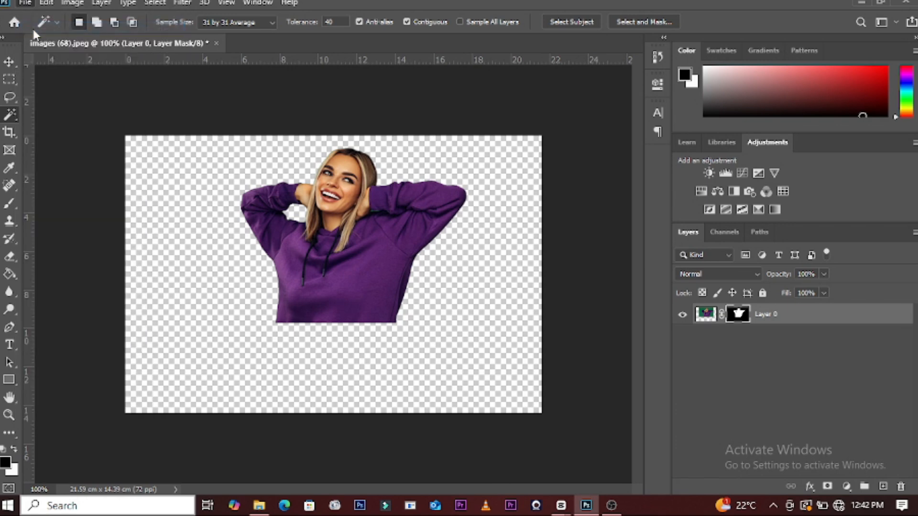
drag(451, 146, 436, 242)
click(305, 256)
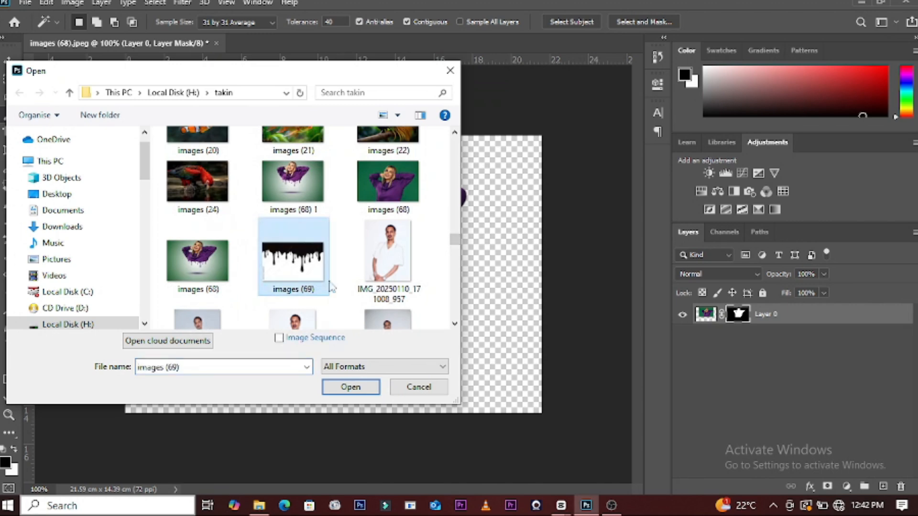
click(362, 388)
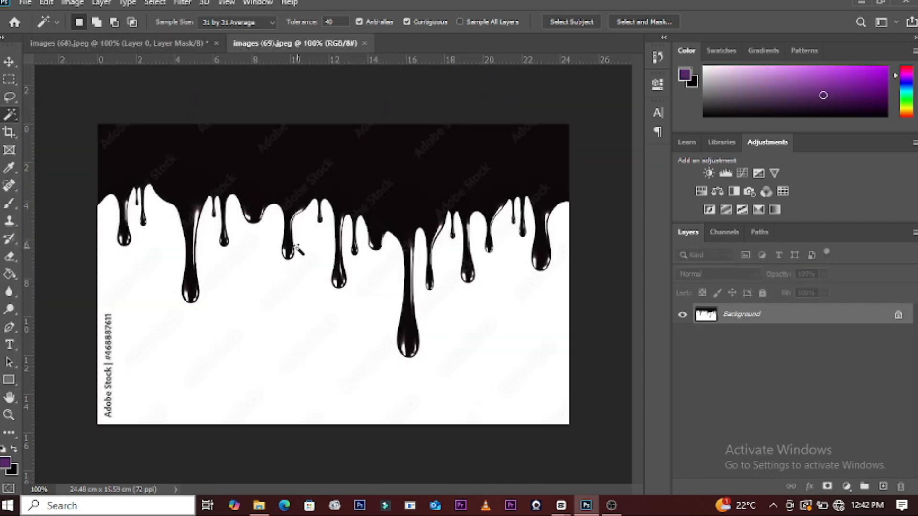
click(363, 43)
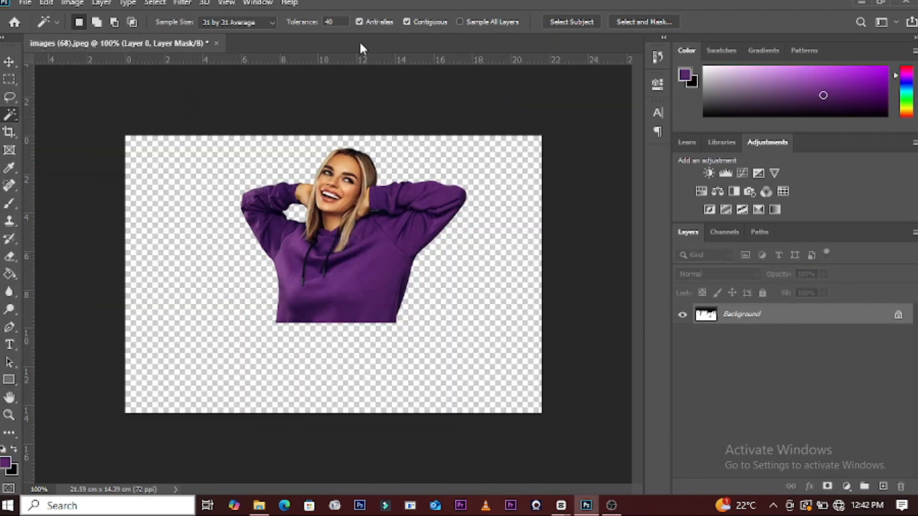
Place the black drip image images (69) as an embedded object in the portrait document.
click(28, 4)
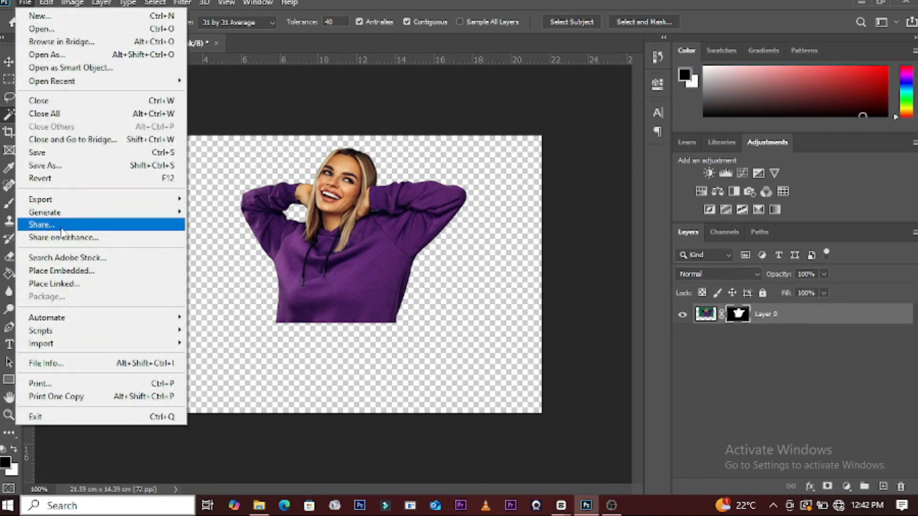
click(58, 271)
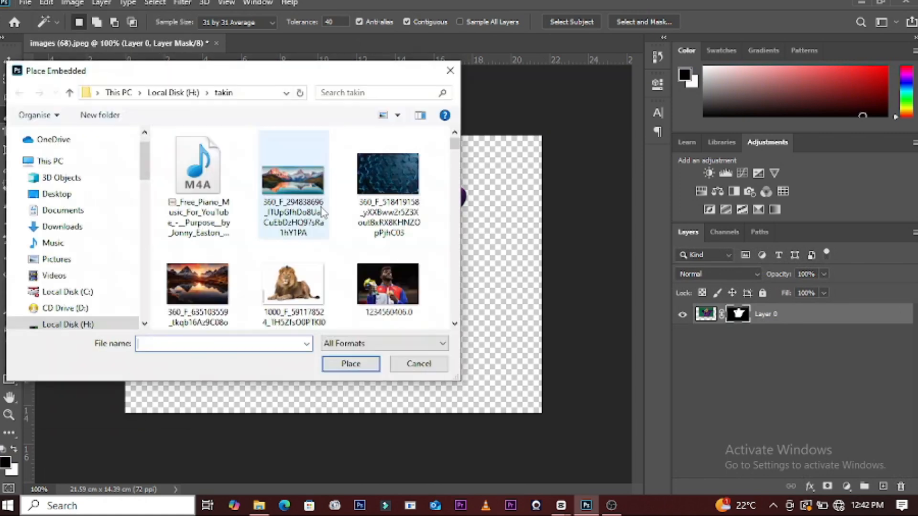
drag(453, 139, 454, 250)
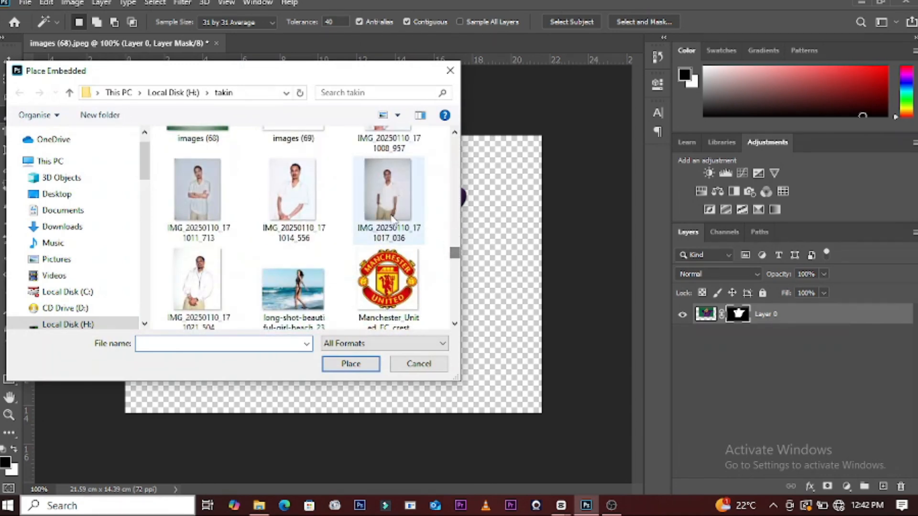
click(328, 142)
click(350, 363)
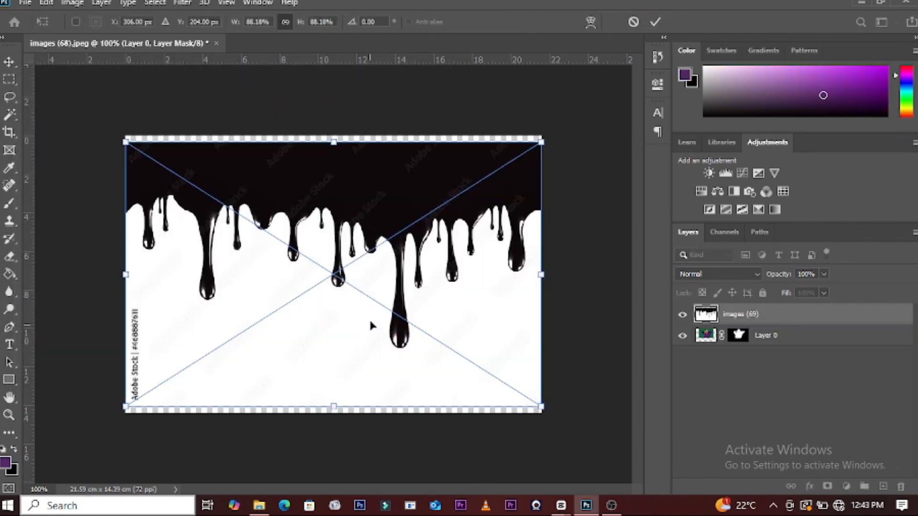
Scale the placed drip image down to about 30% and position it over the lower part of the hoodie.
drag(333, 142, 332, 302)
drag(345, 336, 351, 305)
drag(339, 272, 340, 276)
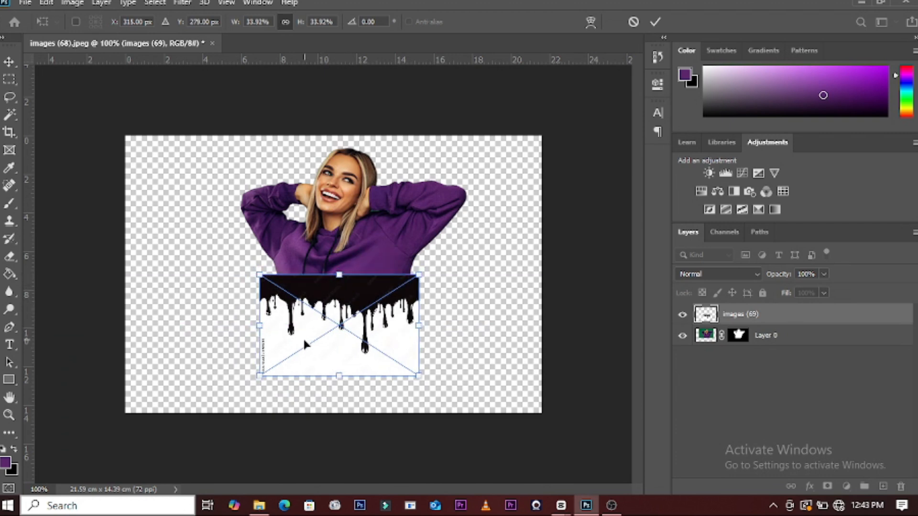
drag(257, 372, 273, 367)
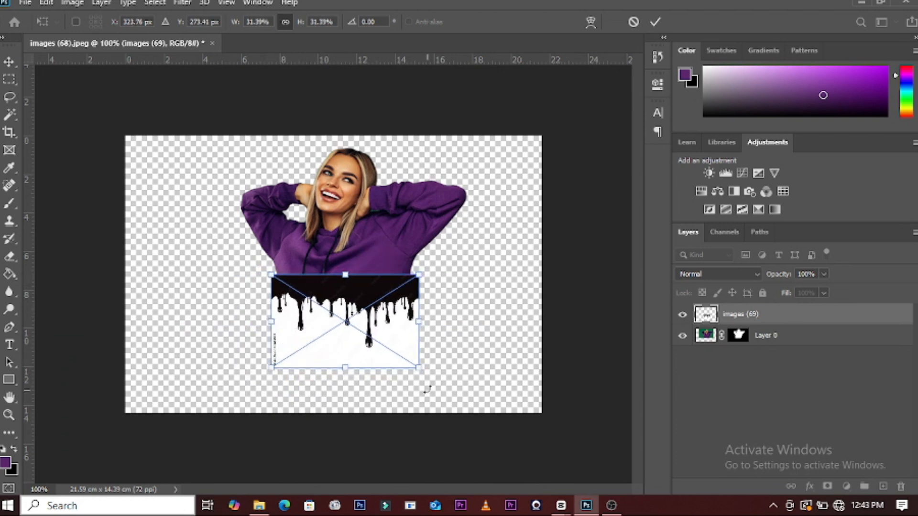
drag(420, 369, 414, 364)
drag(349, 297, 350, 277)
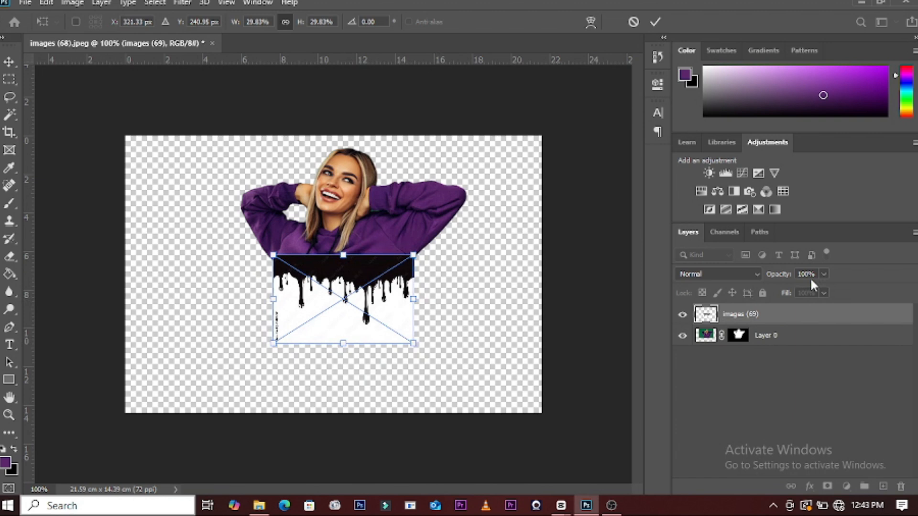
Set the drip image's opacity to 50% and fit it to the hoodie's width at about 28% scale.
click(822, 274)
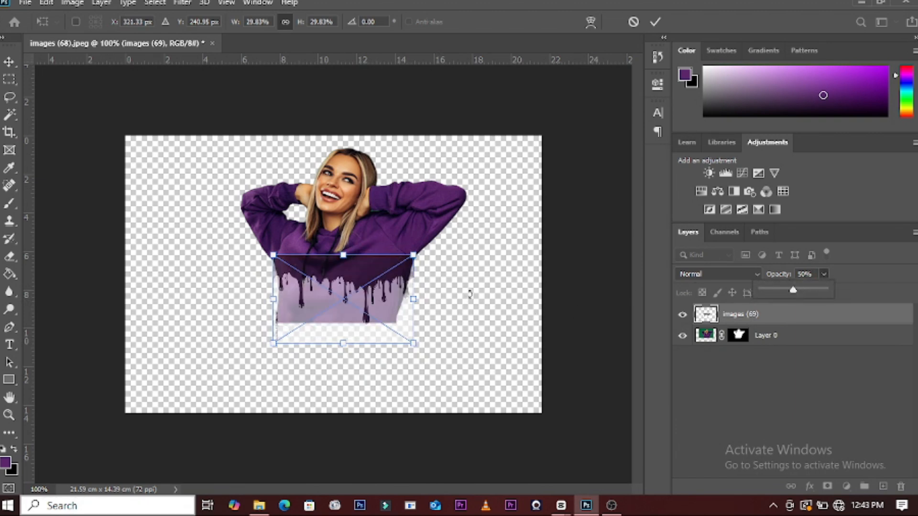
click(359, 296)
drag(359, 296, 359, 295)
drag(414, 339, 408, 339)
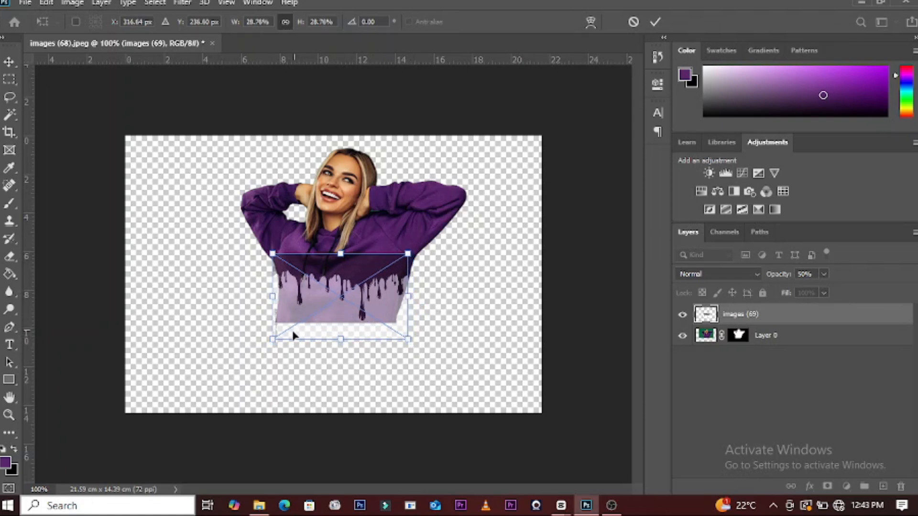
drag(274, 339, 281, 339)
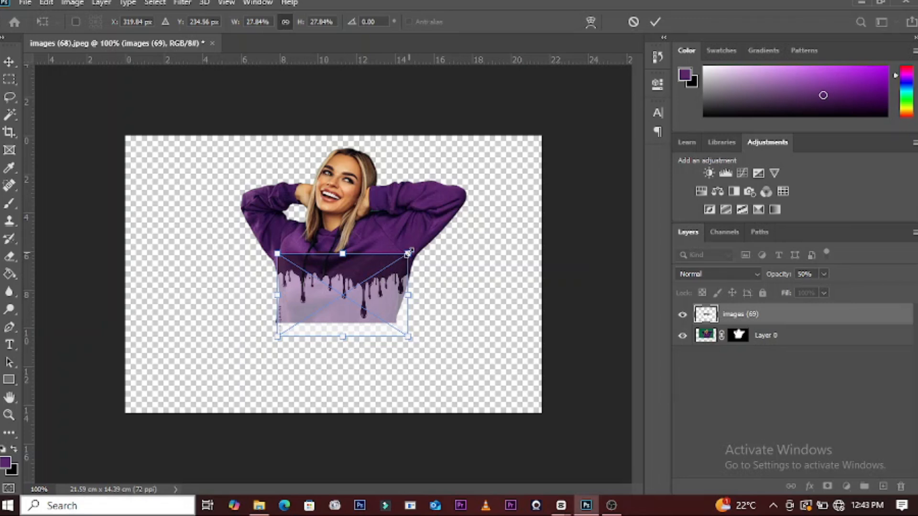
drag(408, 253, 411, 251)
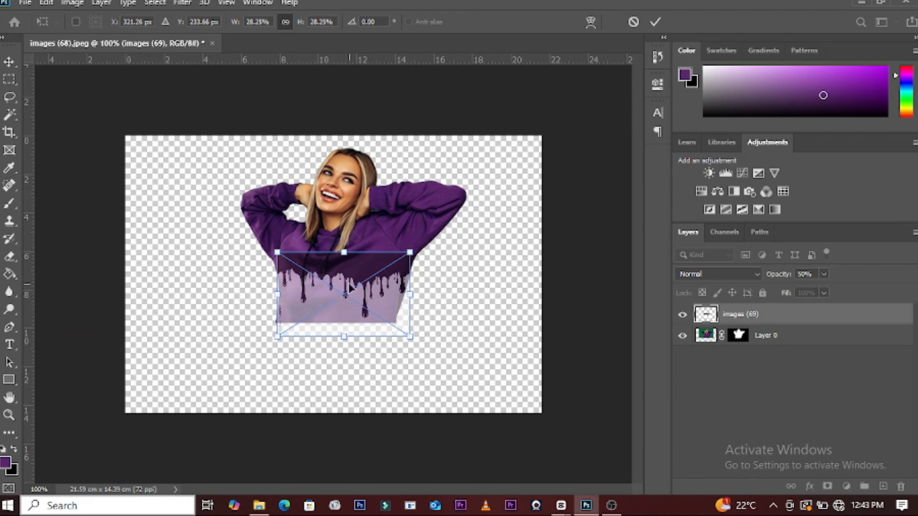
click(655, 23)
key(w)
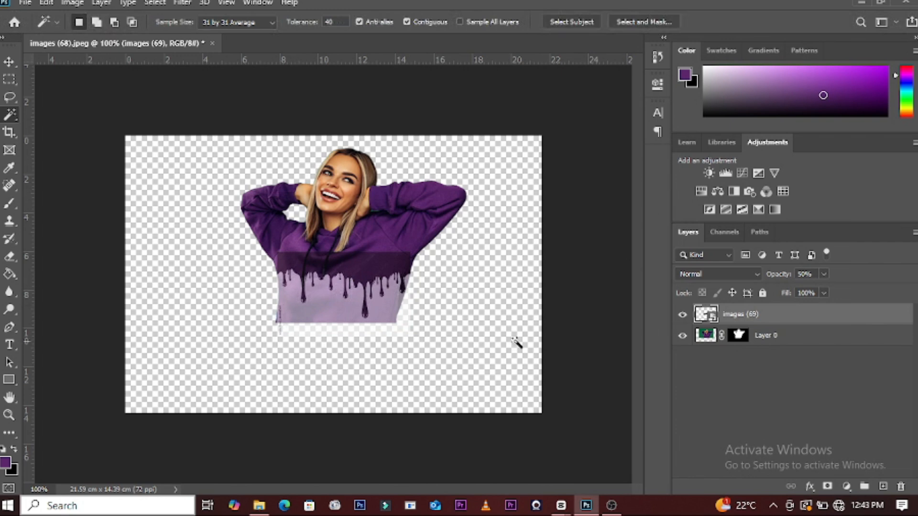
Set the drip layer's opacity to 100% and rasterize the layer.
click(823, 273)
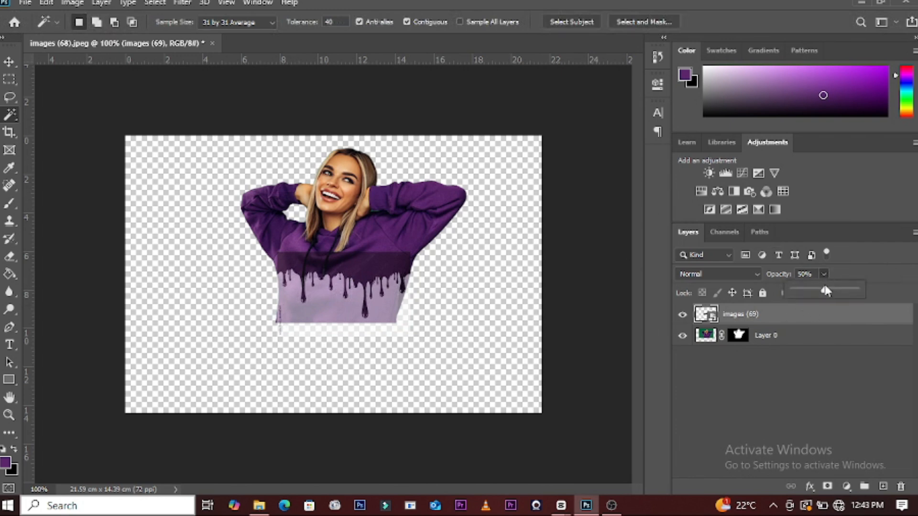
drag(824, 289, 877, 290)
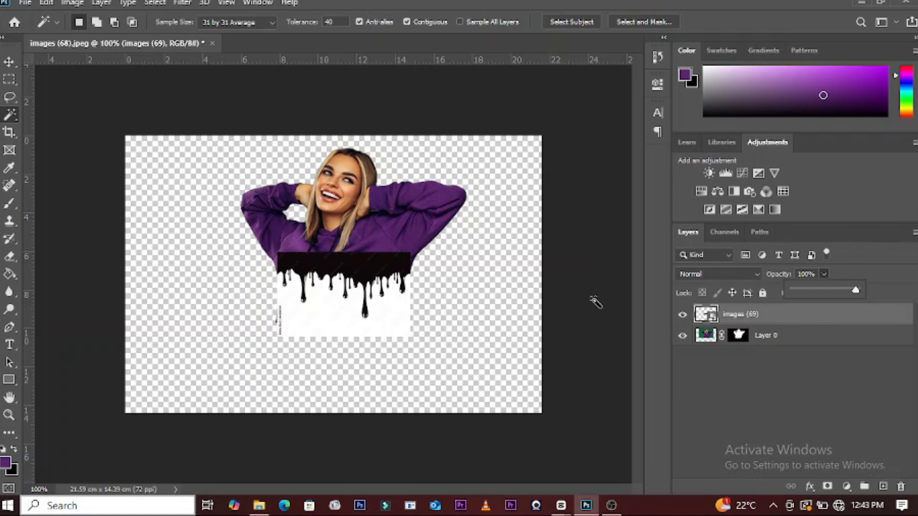
right_click(726, 321)
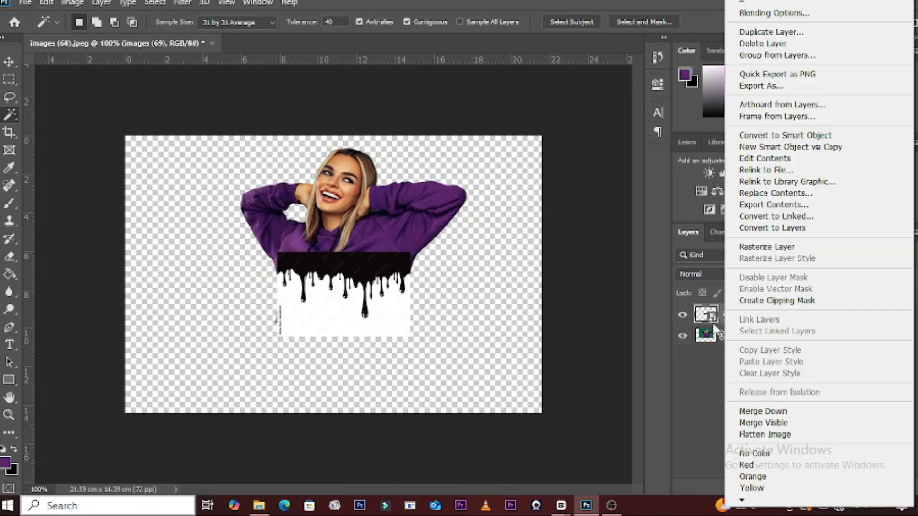
right_click(700, 323)
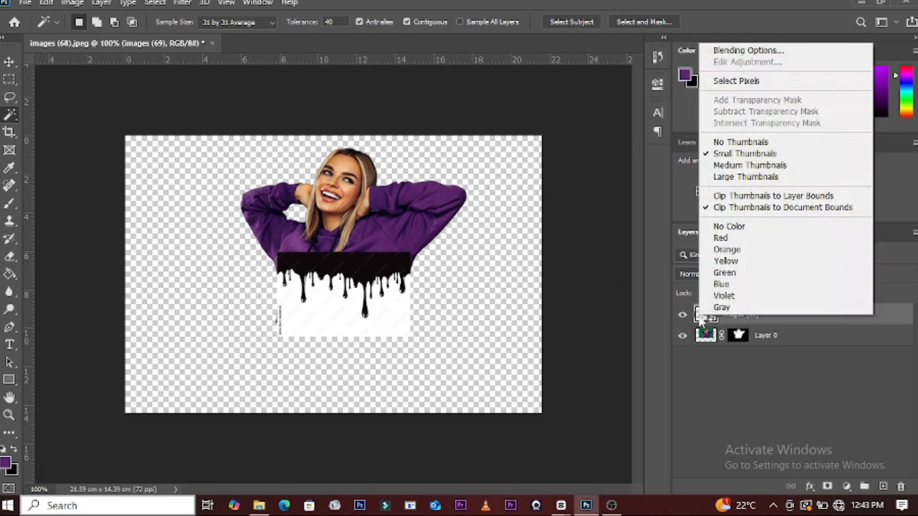
right_click(862, 320)
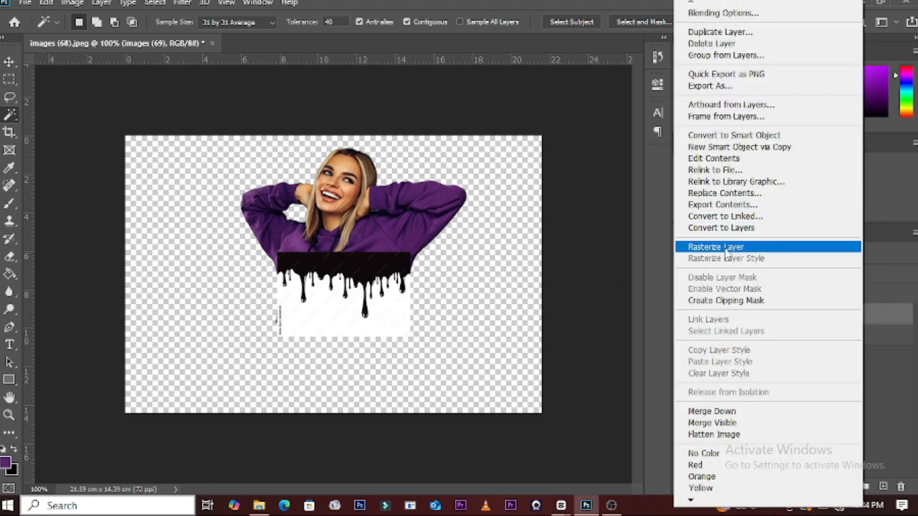
click(724, 249)
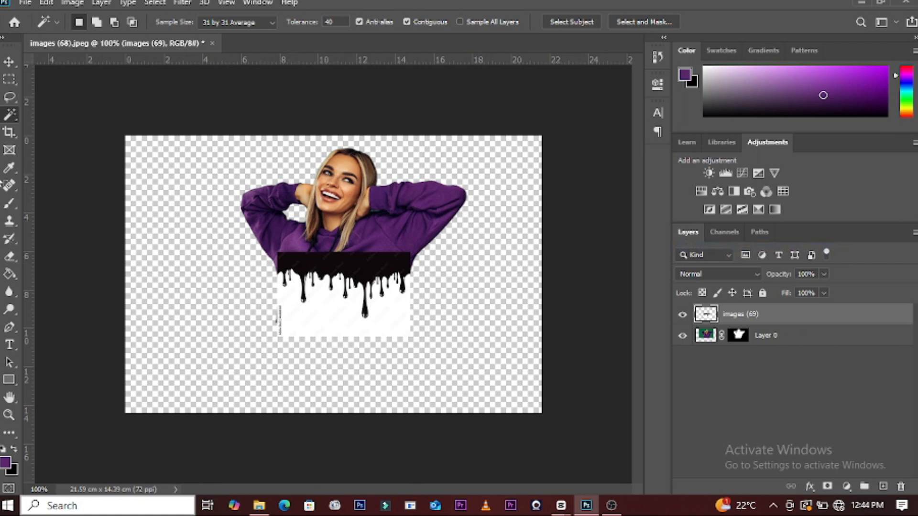
Remove the white background around the black drips using the Magic Wand tool.
right_click(10, 114)
click(57, 139)
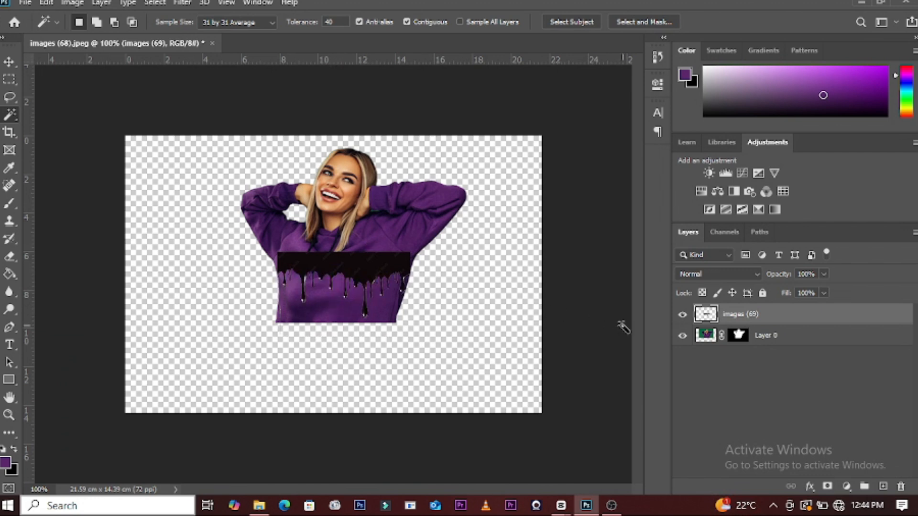
Load the drip layer's pixels as a selection, invert it, and hide the drip layer.
right_click(705, 317)
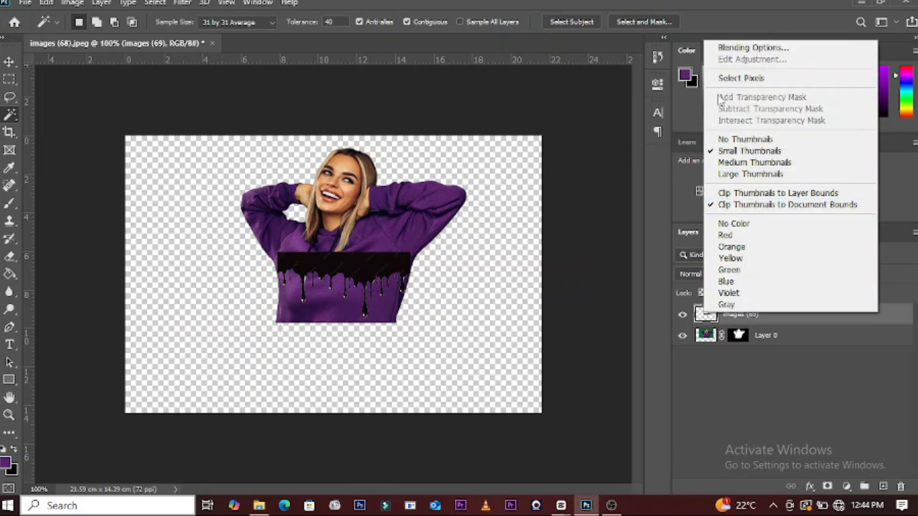
click(721, 79)
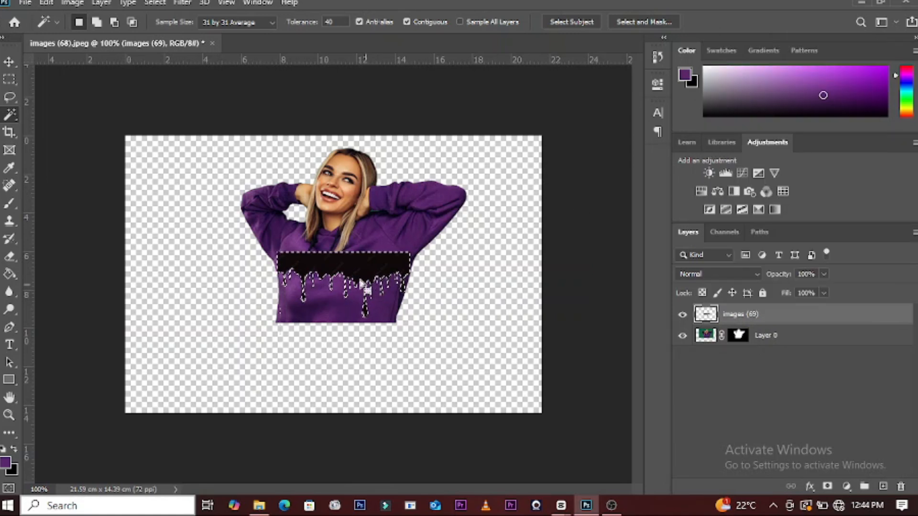
click(155, 3)
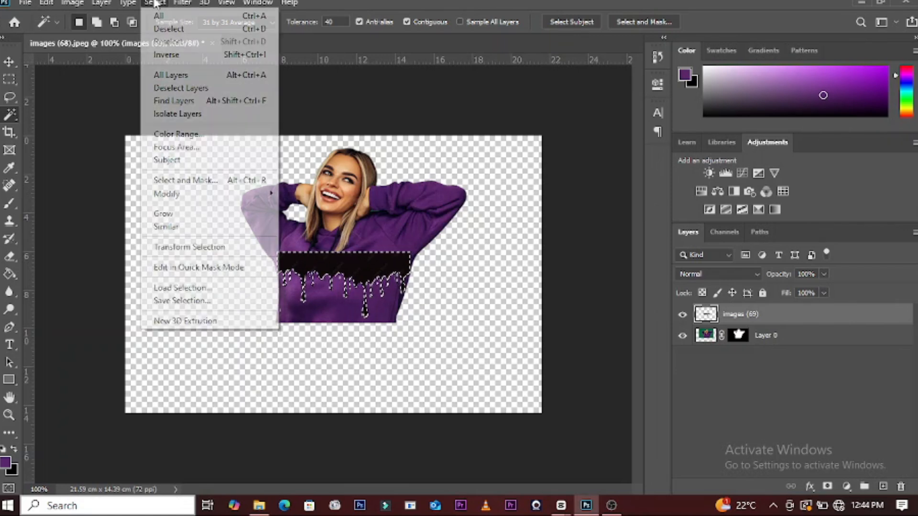
click(164, 57)
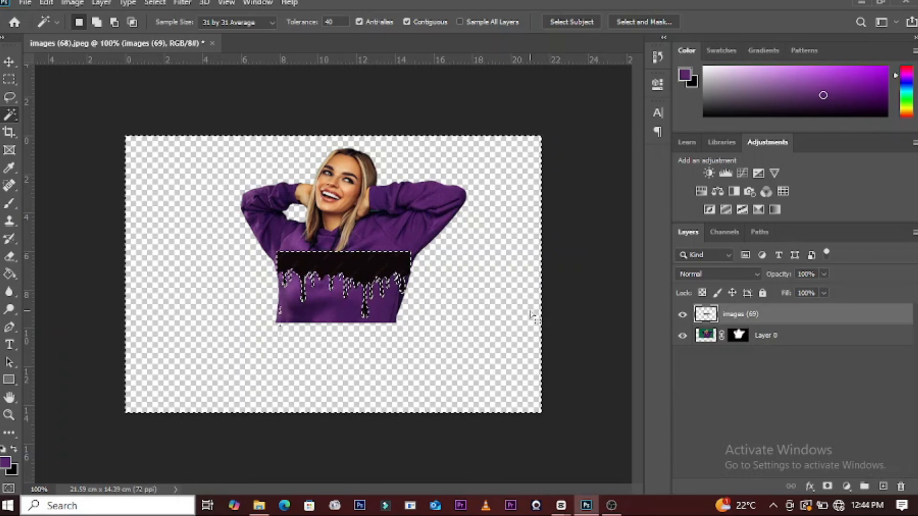
click(683, 315)
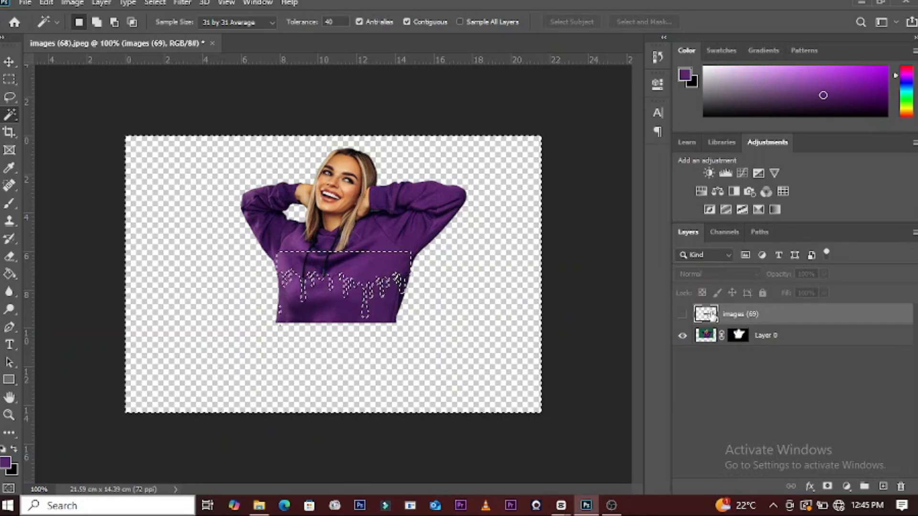
Target Layer 0's mask with the Brush tool, using black at 100% hardness.
click(737, 337)
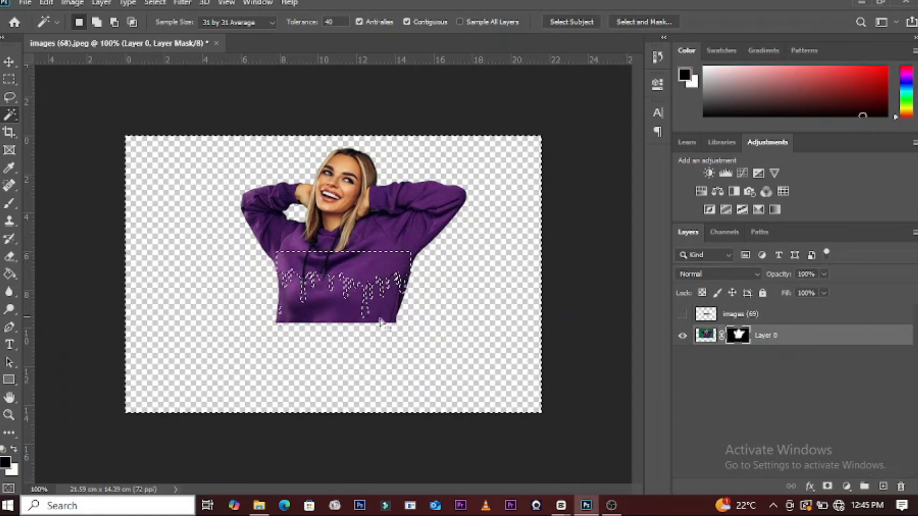
click(9, 203)
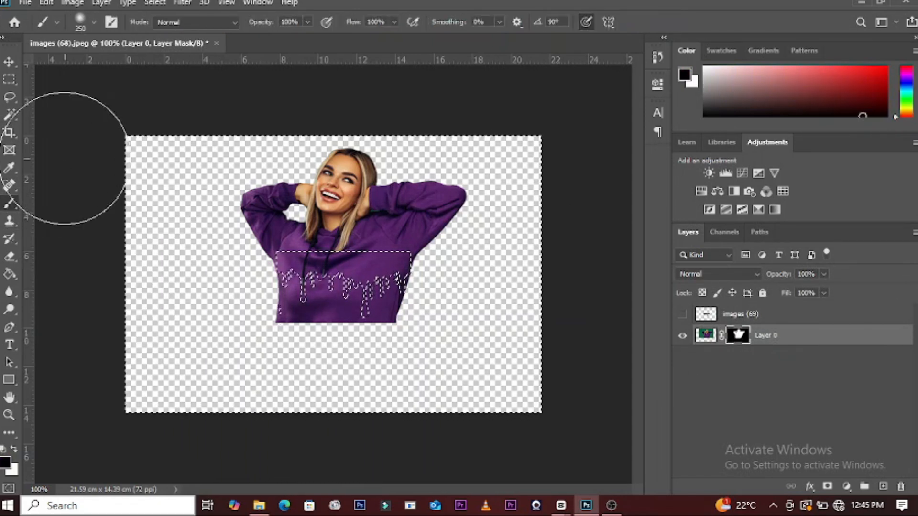
click(91, 20)
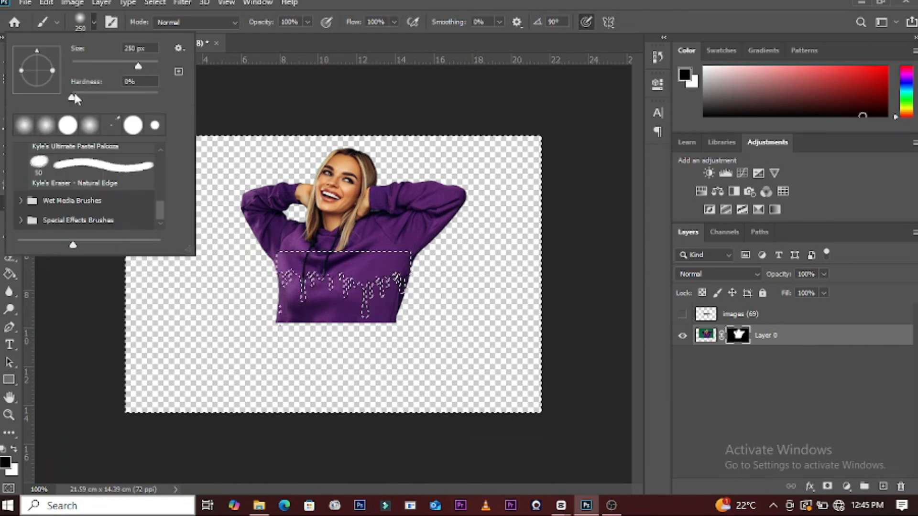
drag(74, 96, 163, 98)
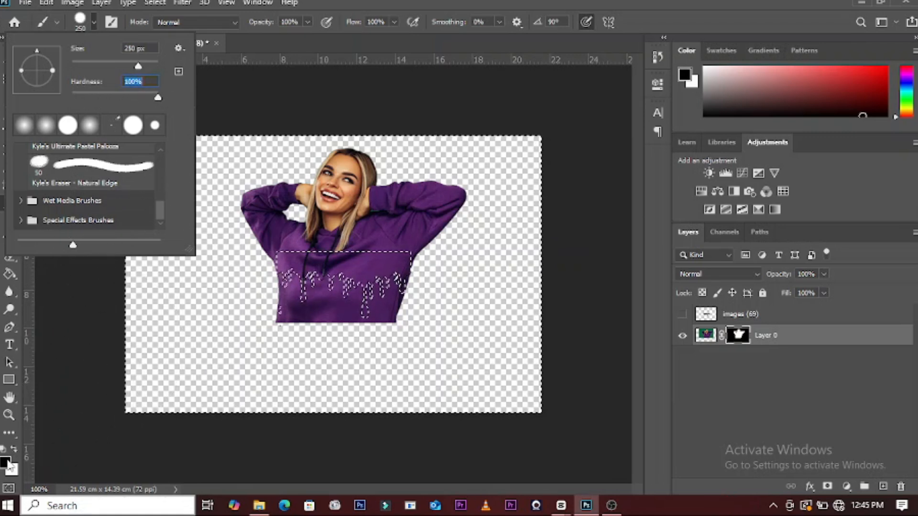
click(14, 449)
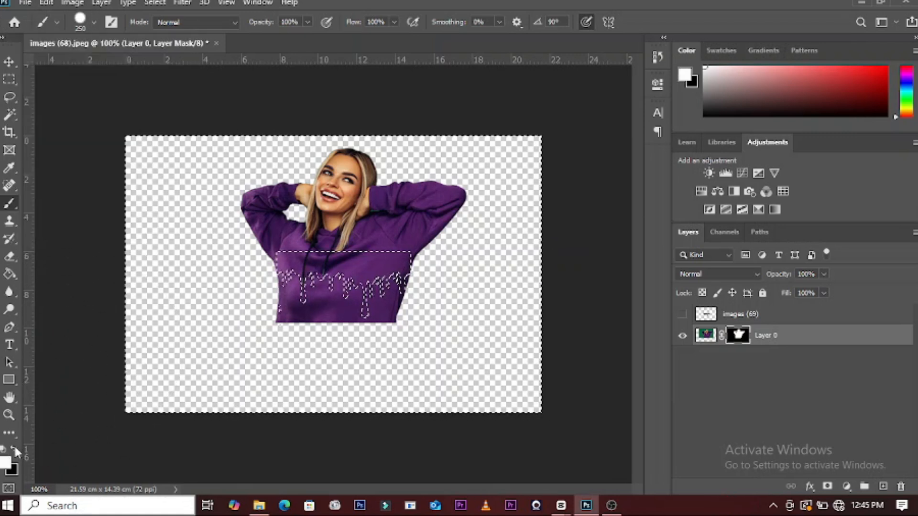
click(14, 448)
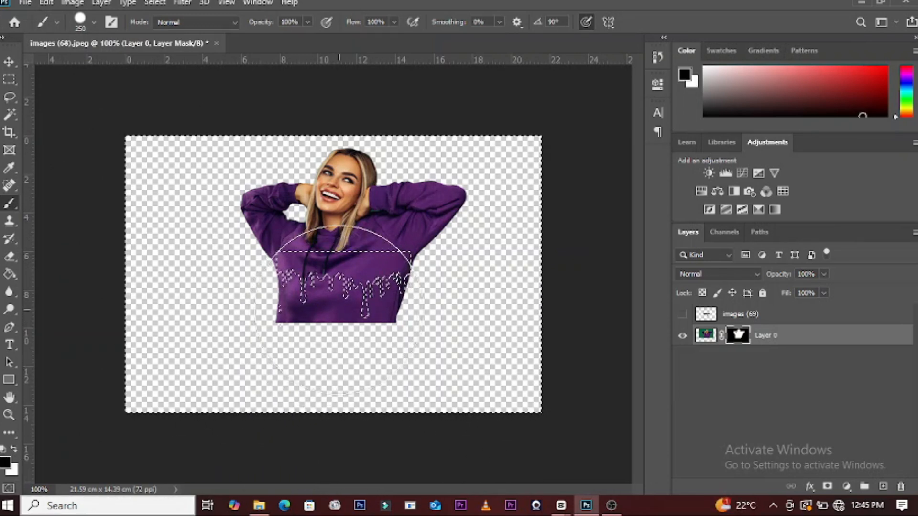
Reduce the brush to 35 px, mask out the hoodie below the drip outline, and clear the selection.
key(bracketleft)
key(bracketleft)
key(bracketleft)
key(bracketleft)
key(bracketleft)
key(bracketleft)
key(bracketleft)
key(bracketleft)
key(bracketleft)
key(bracketleft)
key(bracketleft)
key(bracketleft)
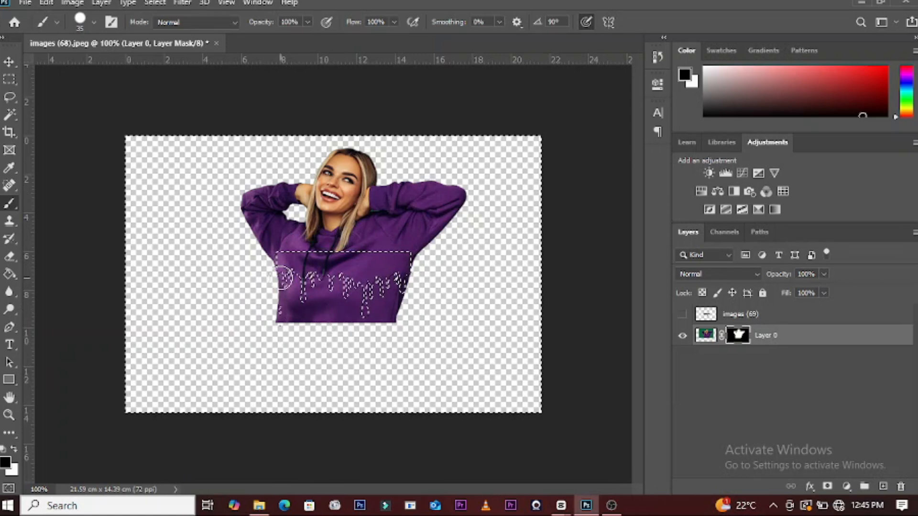
mouse_move(284, 277)
mouse_down()
mouse_move(330, 281)
mouse_move(284, 276)
mouse_move(377, 286)
mouse_move(412, 276)
mouse_move(372, 278)
mouse_up()
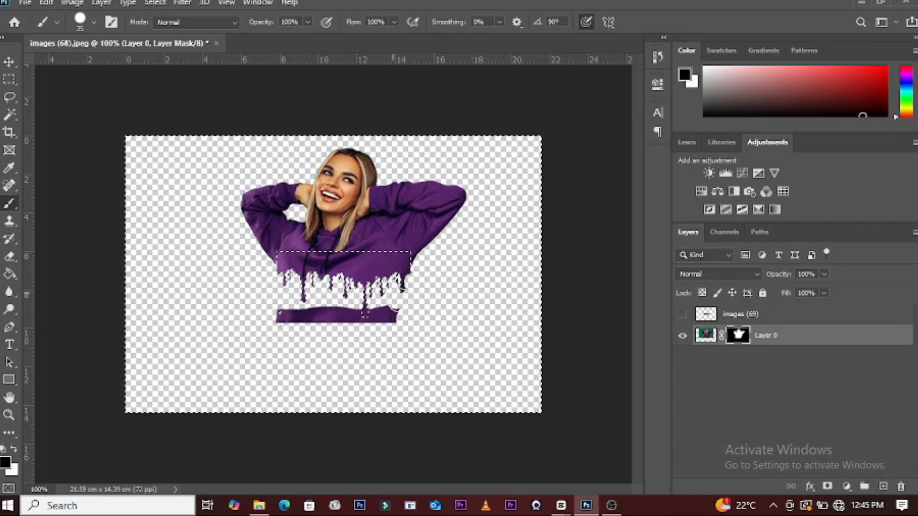
mouse_move(366, 313)
mouse_down()
mouse_move(293, 306)
mouse_move(277, 313)
mouse_move(364, 315)
mouse_up()
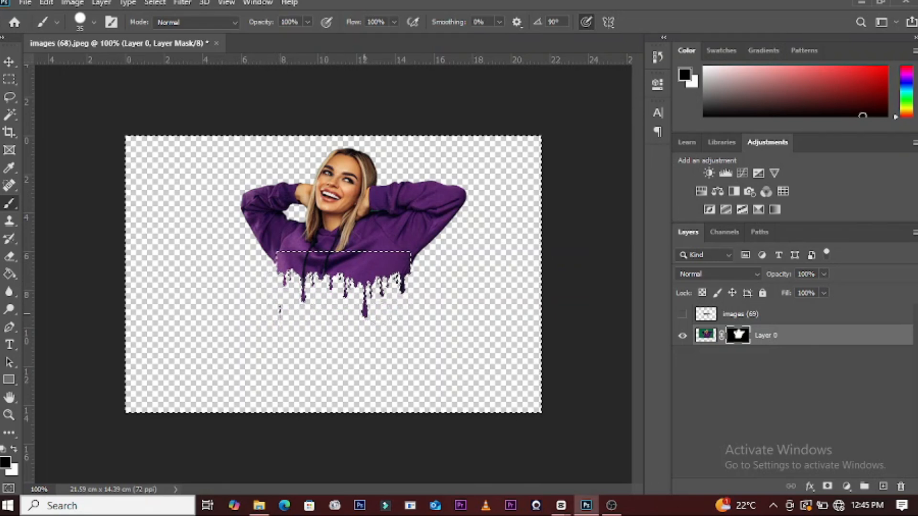
drag(382, 276, 314, 277)
key(ctrl+d)
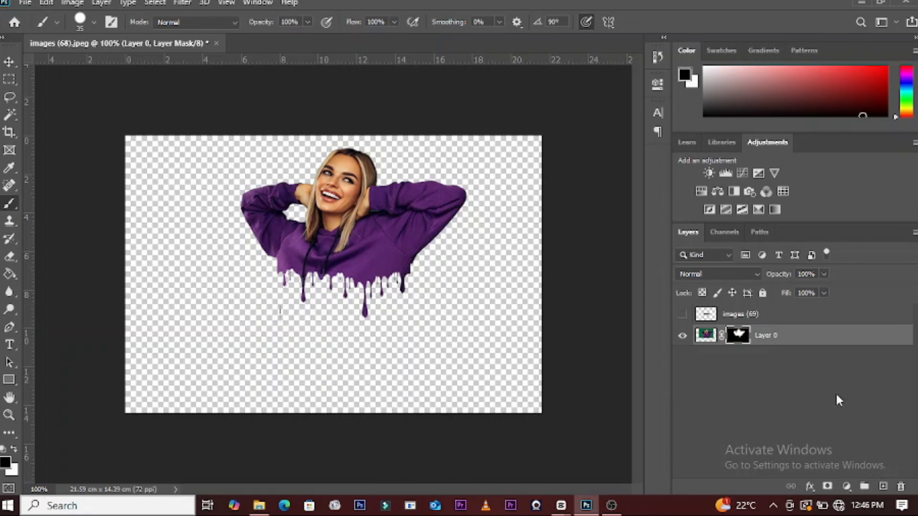
Add a new layer beneath Layer 0 and create a Gradient fill layer there.
click(883, 487)
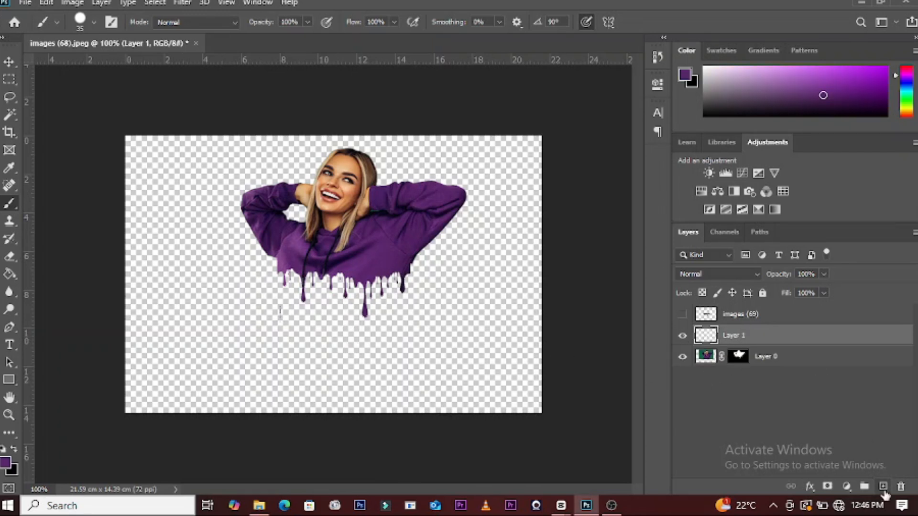
drag(768, 337, 767, 376)
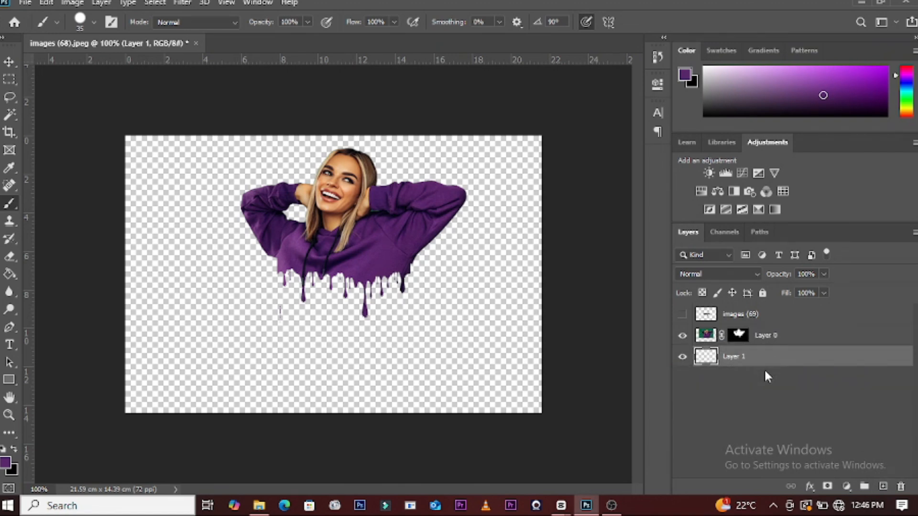
click(847, 490)
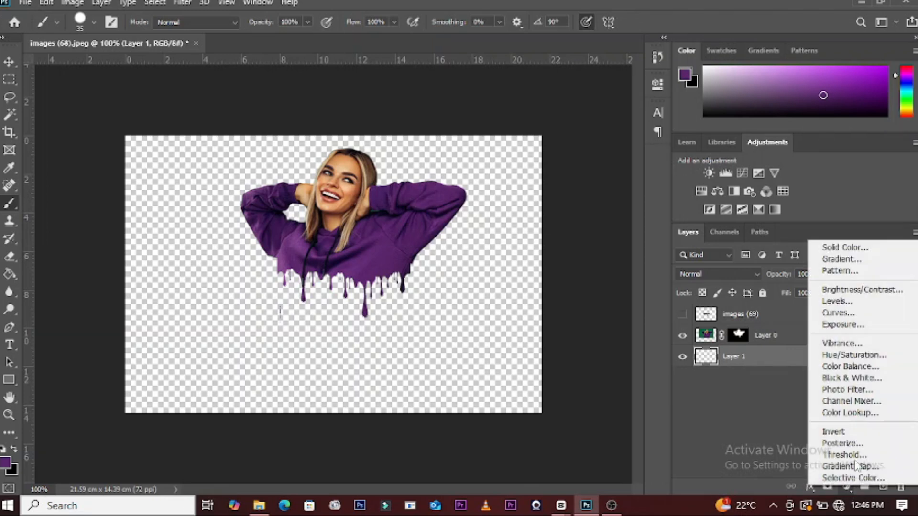
click(831, 258)
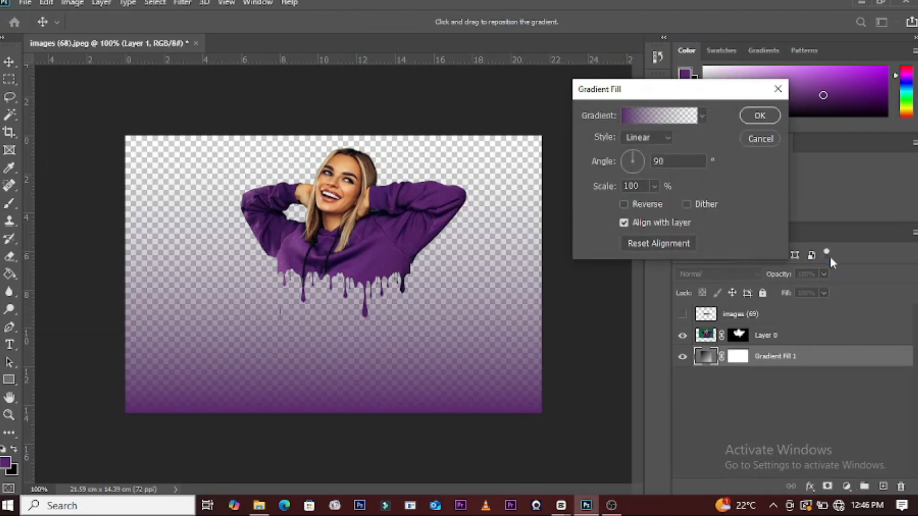
Apply the Black, White preset from the Basics group to the gradient fill.
click(664, 122)
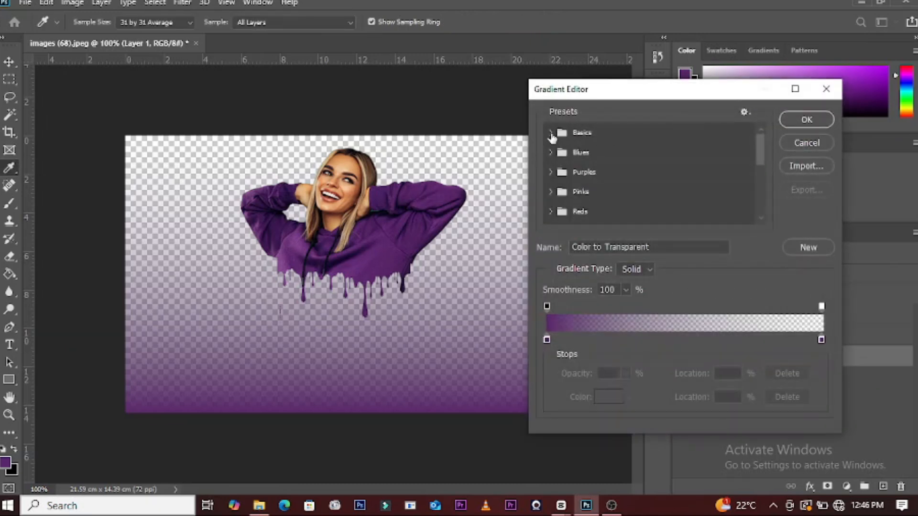
click(552, 134)
click(551, 132)
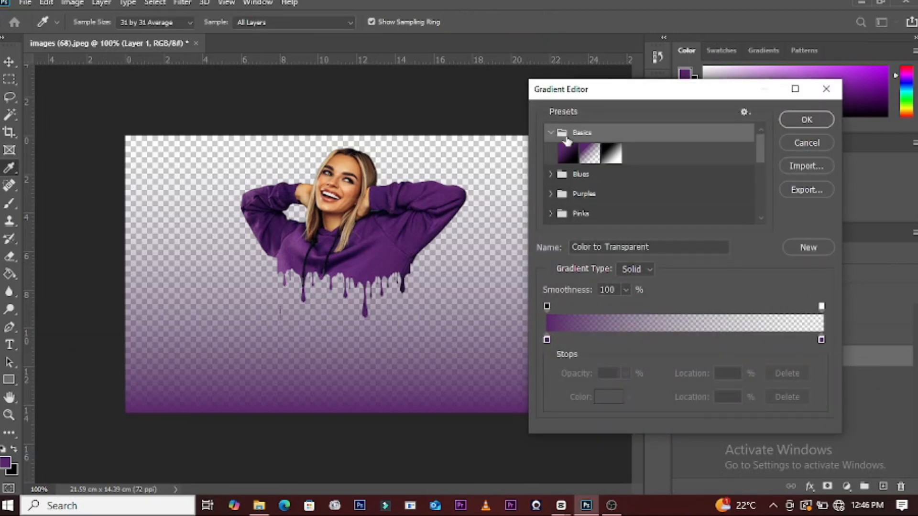
click(614, 155)
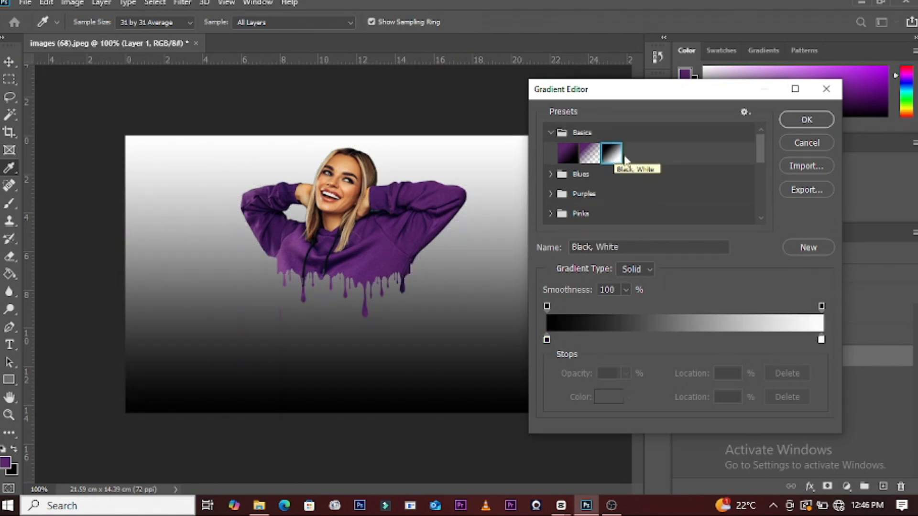
Change the gradient's black colour stop to dark green 073401 and accept the edited gradient.
click(546, 339)
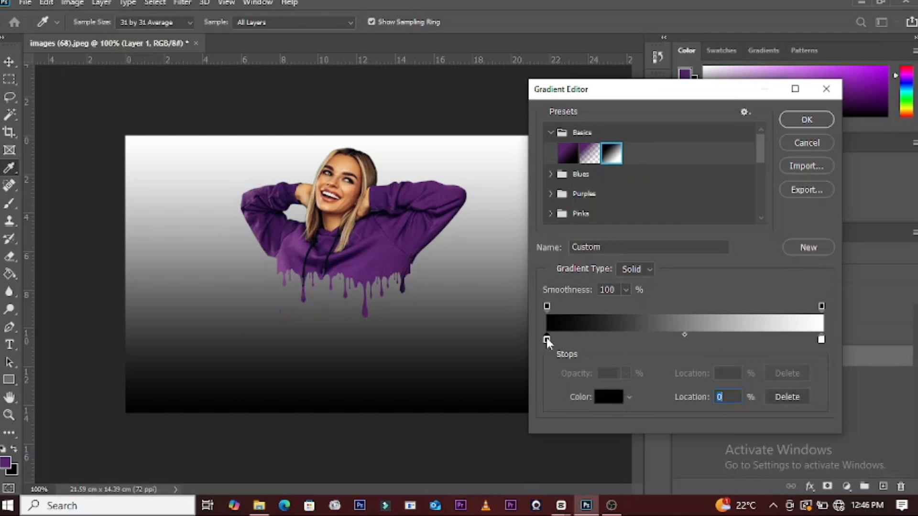
click(603, 395)
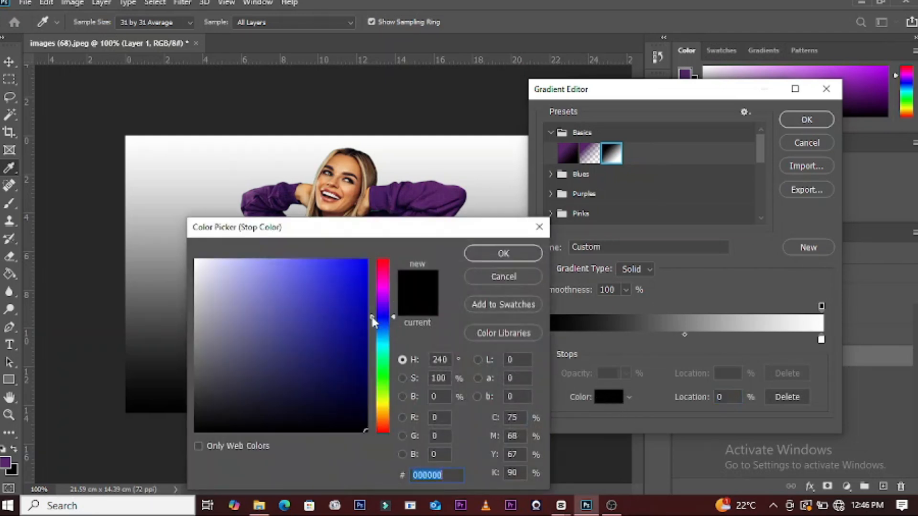
click(392, 316)
drag(392, 315, 391, 383)
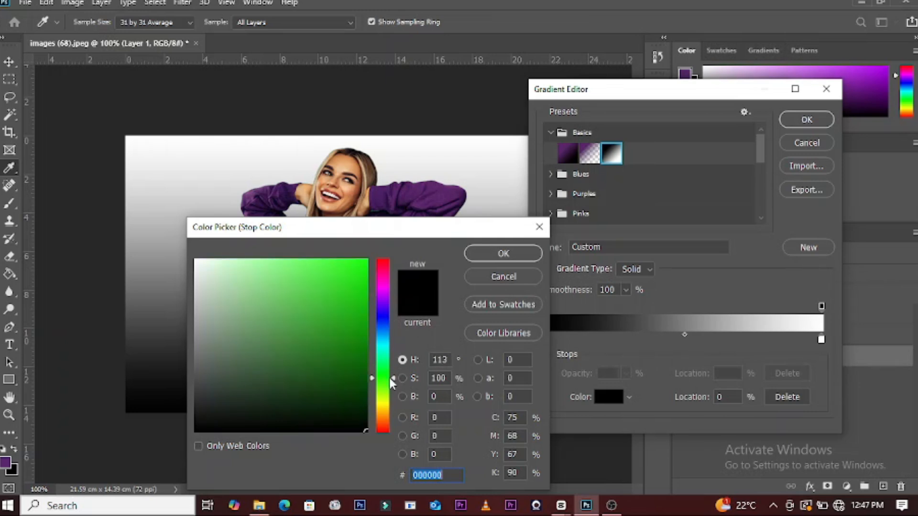
click(365, 372)
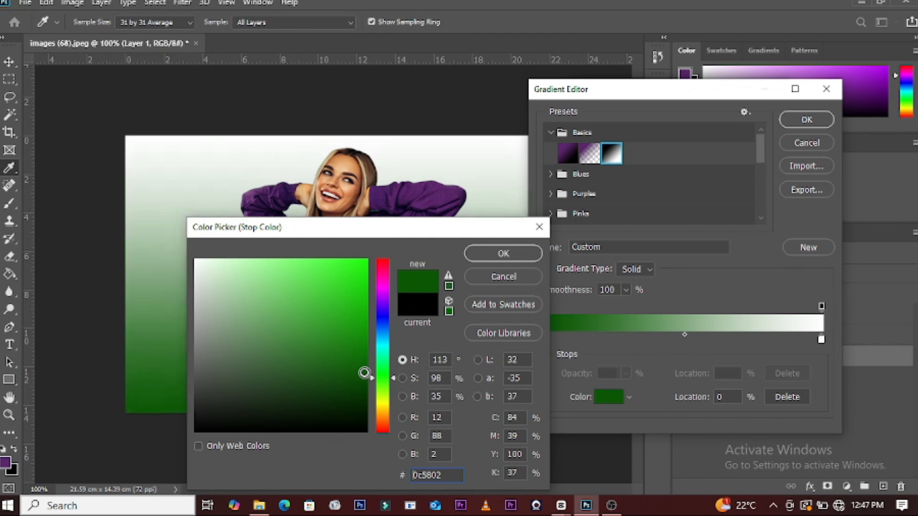
click(364, 396)
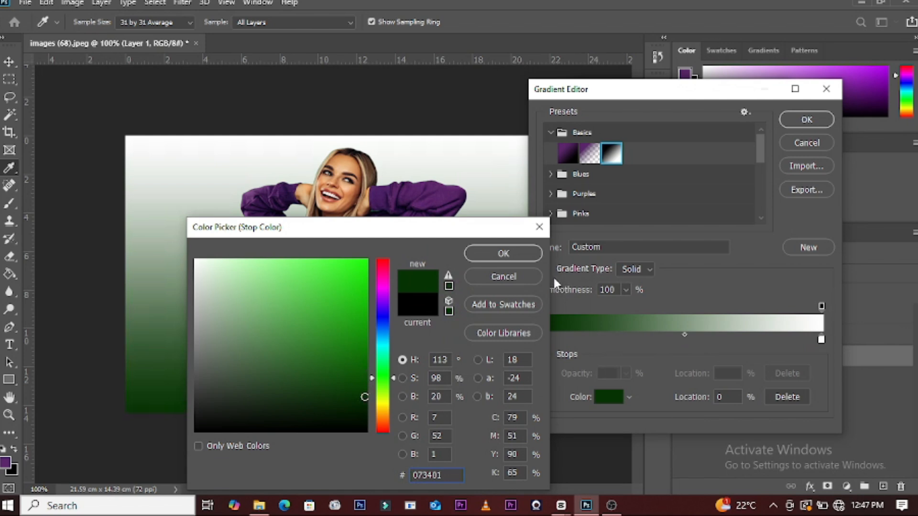
click(503, 257)
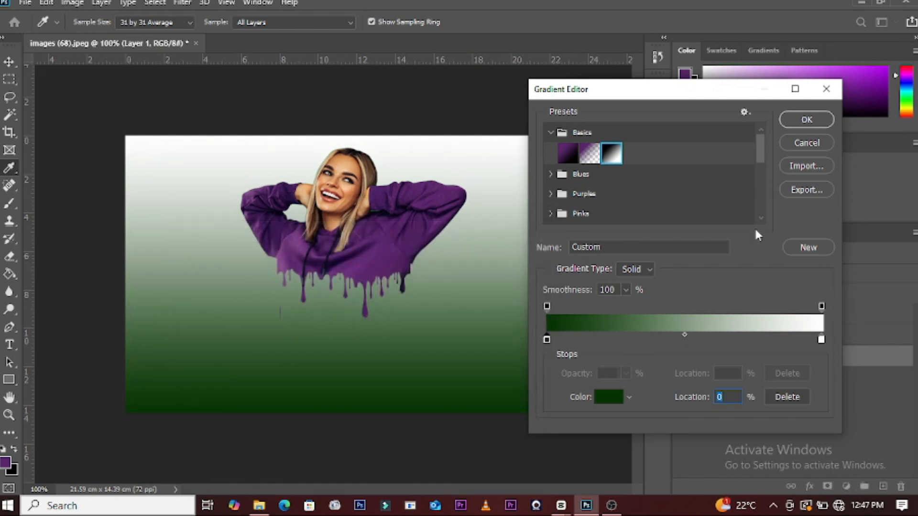
click(807, 120)
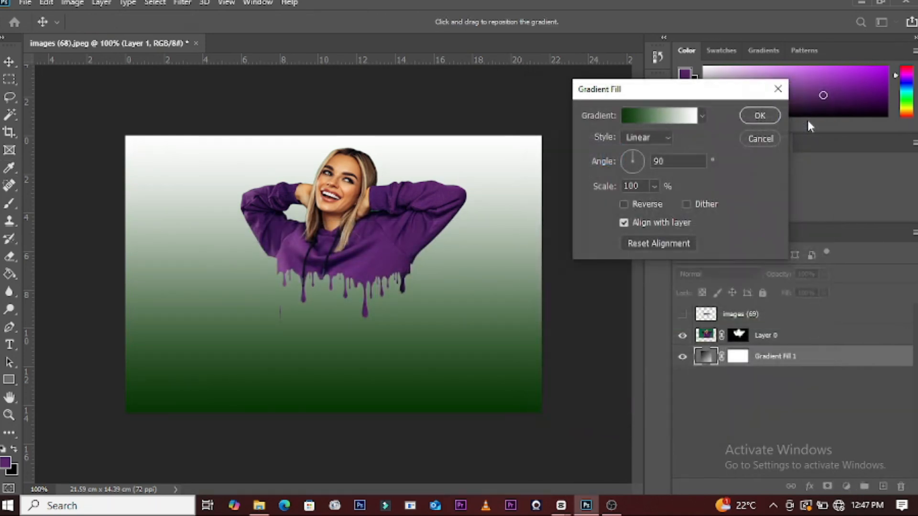
Make the gradient fill radial and reversed with a scale of 206%, and apply it.
click(668, 138)
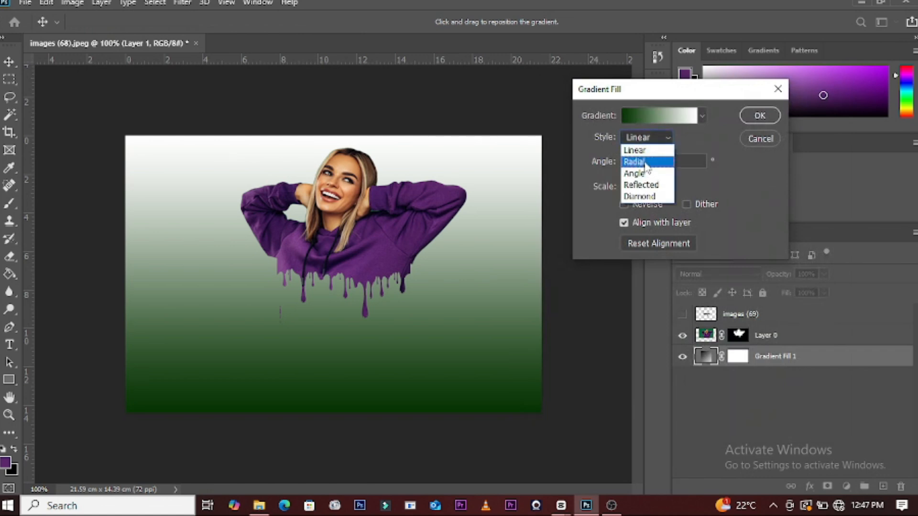
click(643, 161)
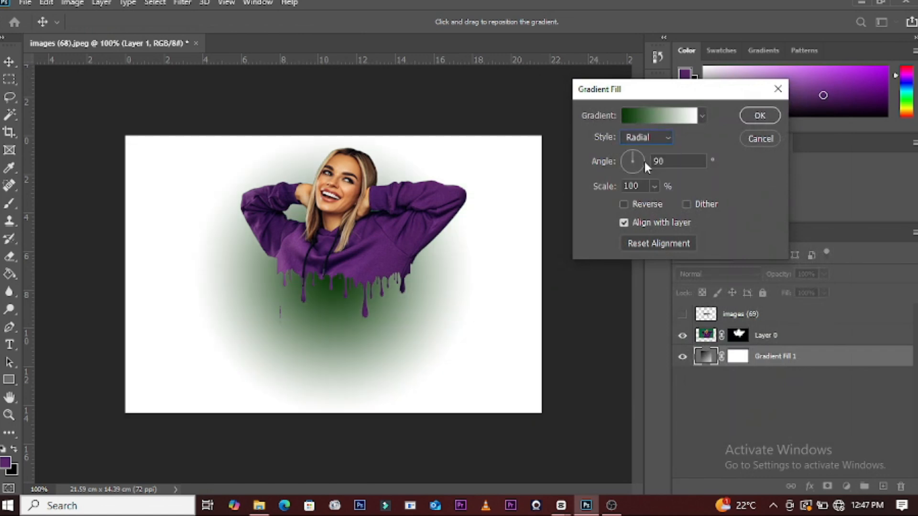
click(624, 205)
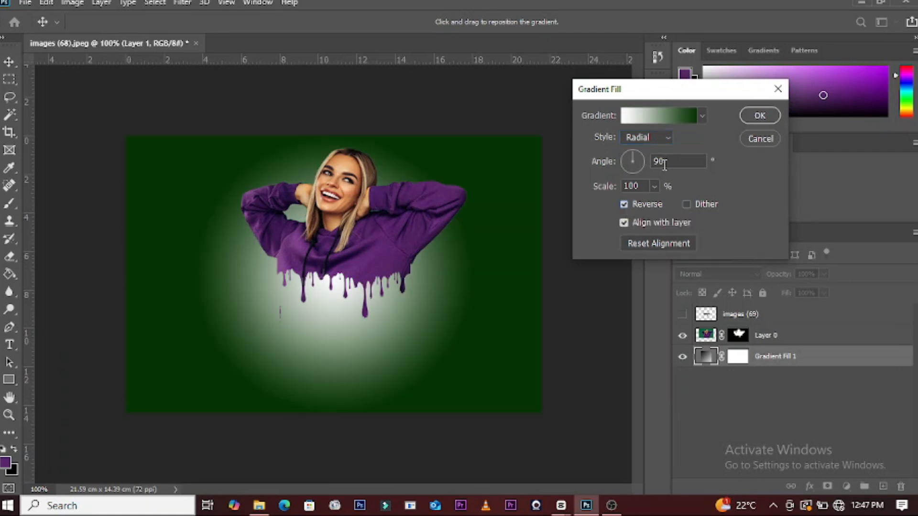
drag(641, 186, 619, 186)
text(2)
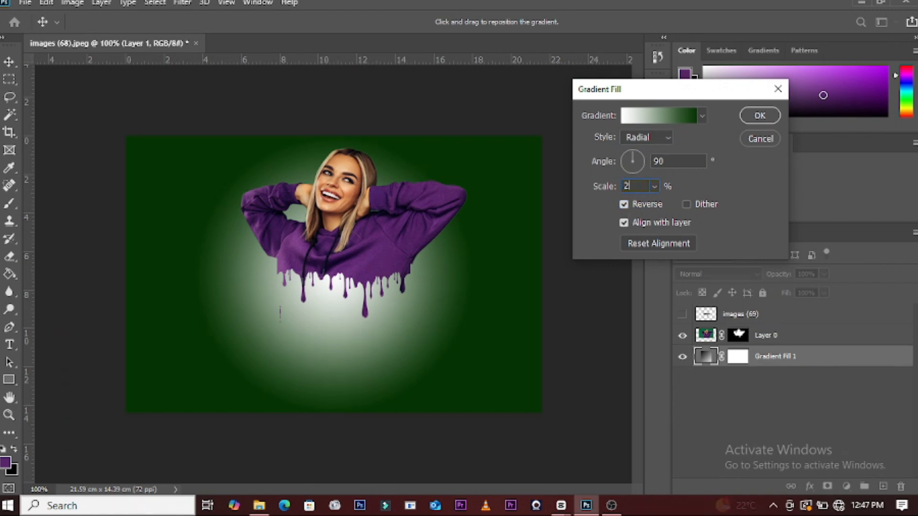
text(06)
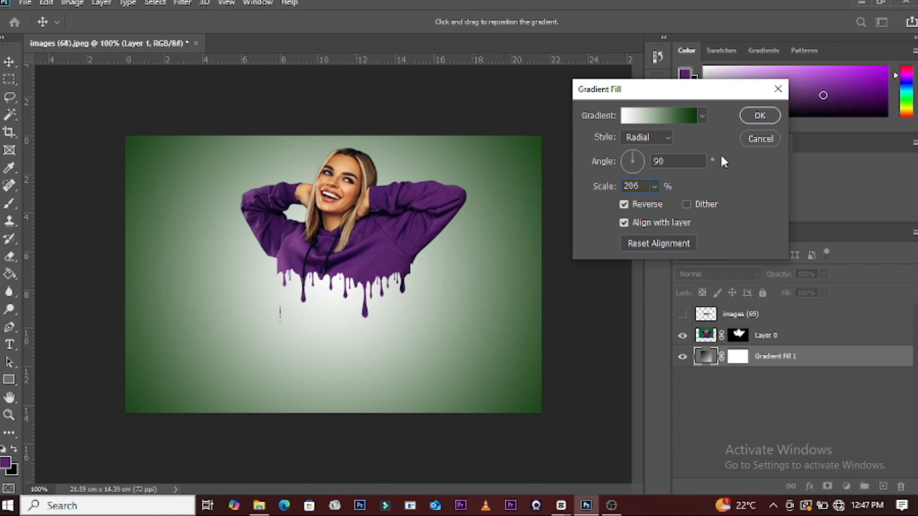
click(754, 115)
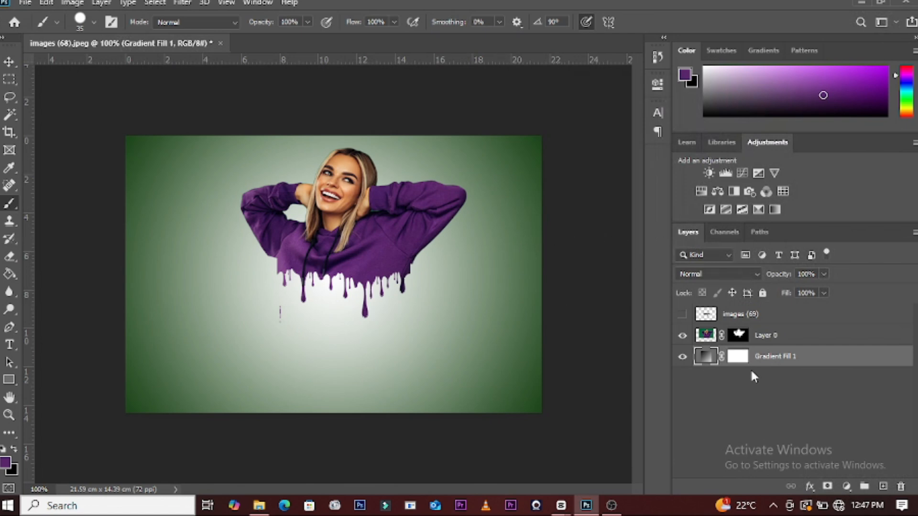
Add a new layer above Gradient Fill 1 and set up a soft round brush with 0% hardness.
click(883, 486)
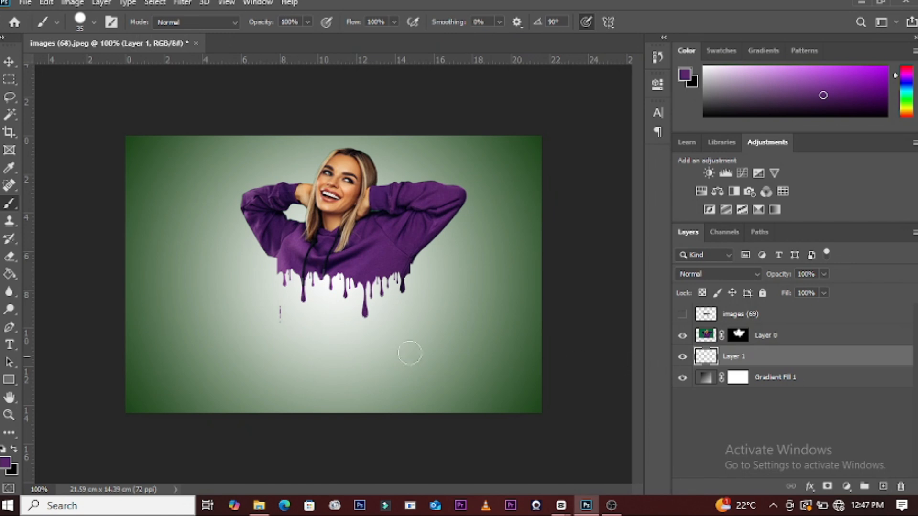
right_click(10, 205)
click(57, 205)
right_click(201, 257)
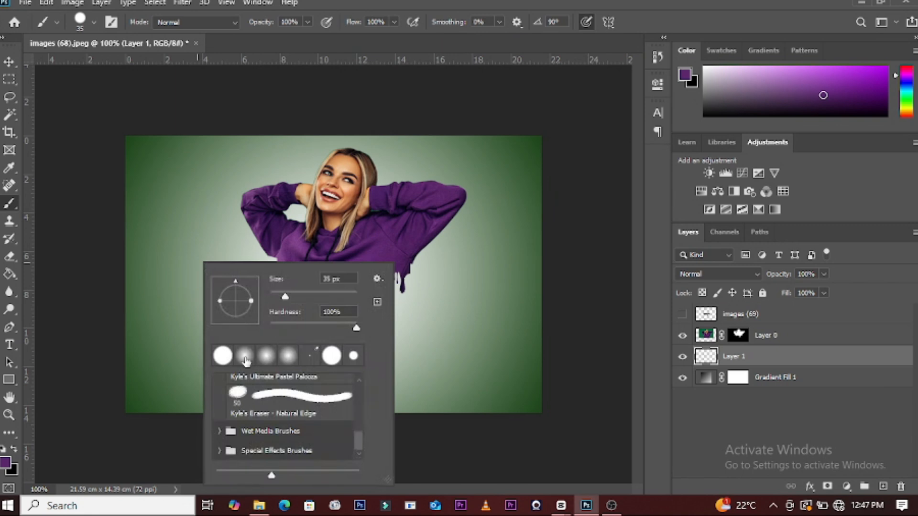
drag(357, 327, 258, 329)
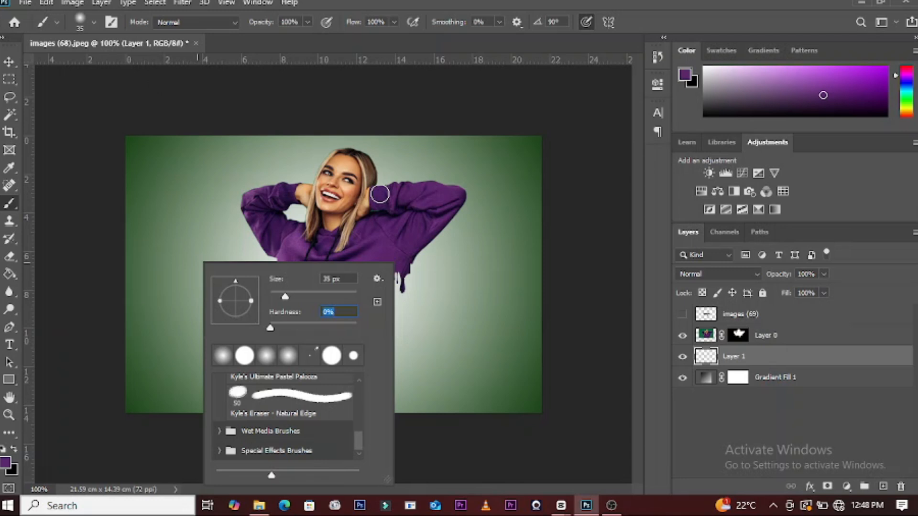
click(254, 30)
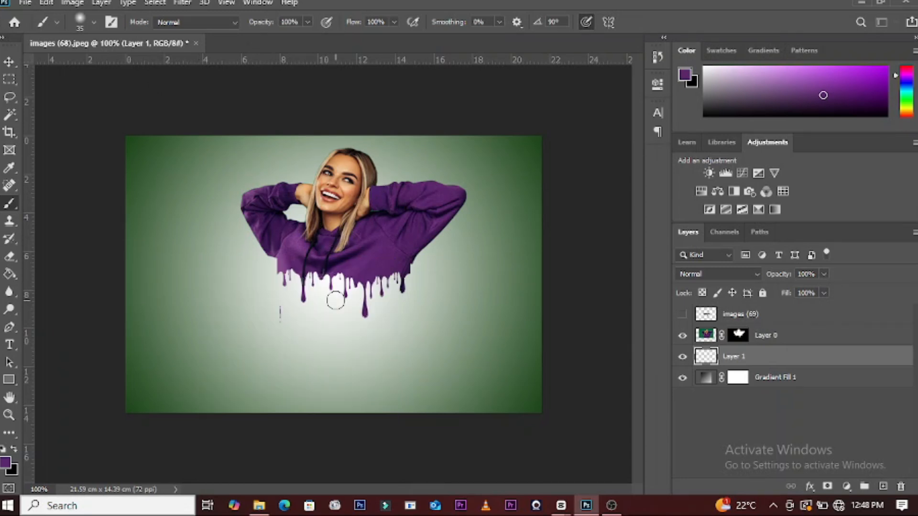
Enlarge the brush to 250 px and paint one soft purple dab just below the drips on Layer 1.
key(bracketright)
key(bracketright)
key(bracketright)
key(bracketright)
key(bracketright)
key(bracketright)
key(bracketright)
key(bracketright)
key(bracketright)
key(bracketright)
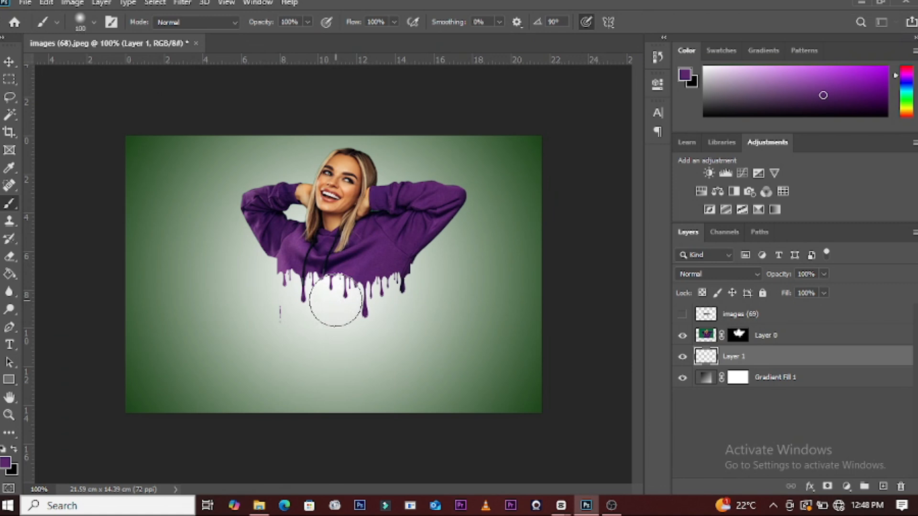
key(bracketright)
key(bracketright)
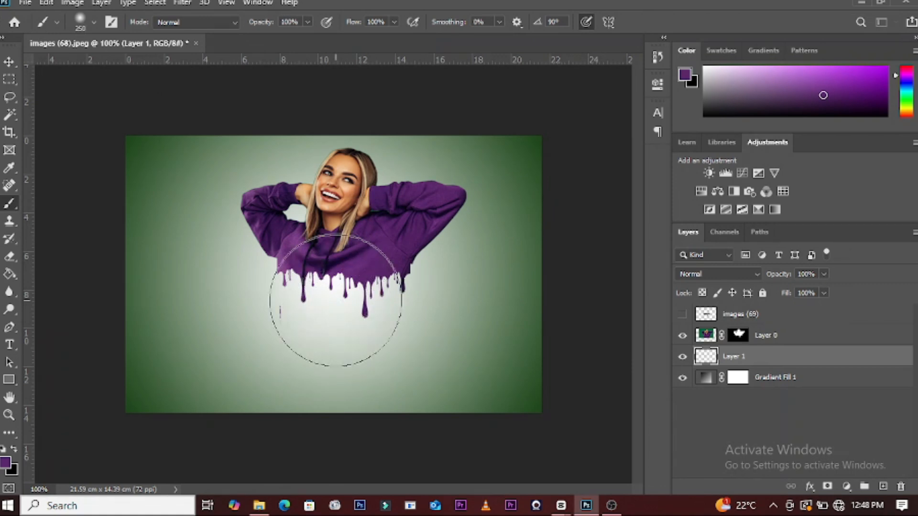
click(338, 322)
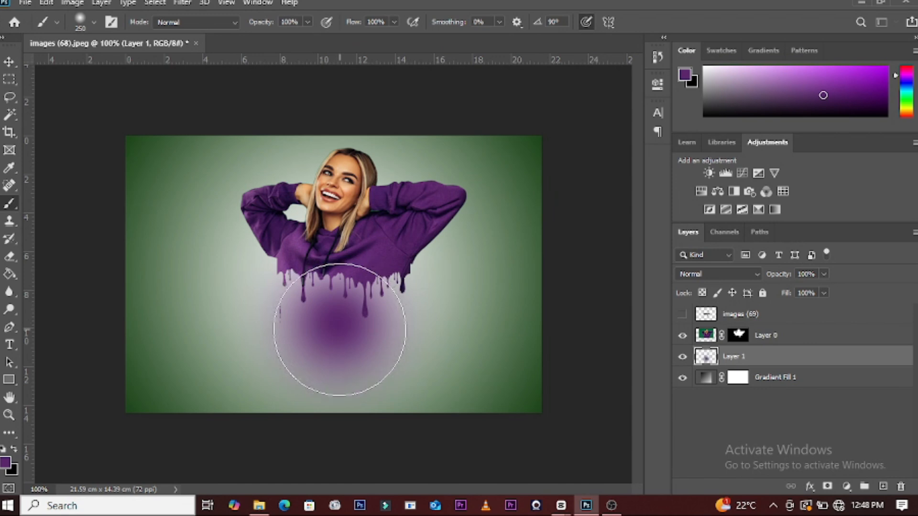
Distort the purple dab into a thin horizontal shadow below the drips, about 10% of its height, and apply the transform.
key(ctrl+t)
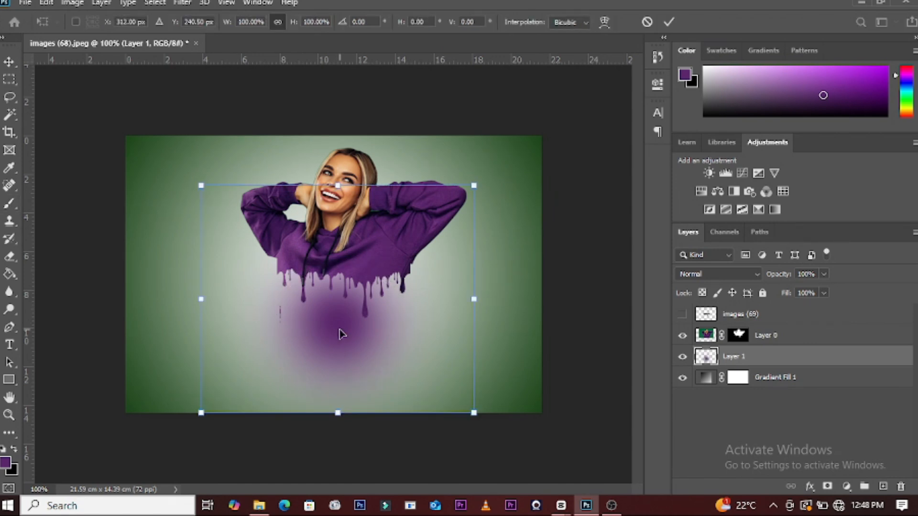
right_click(348, 310)
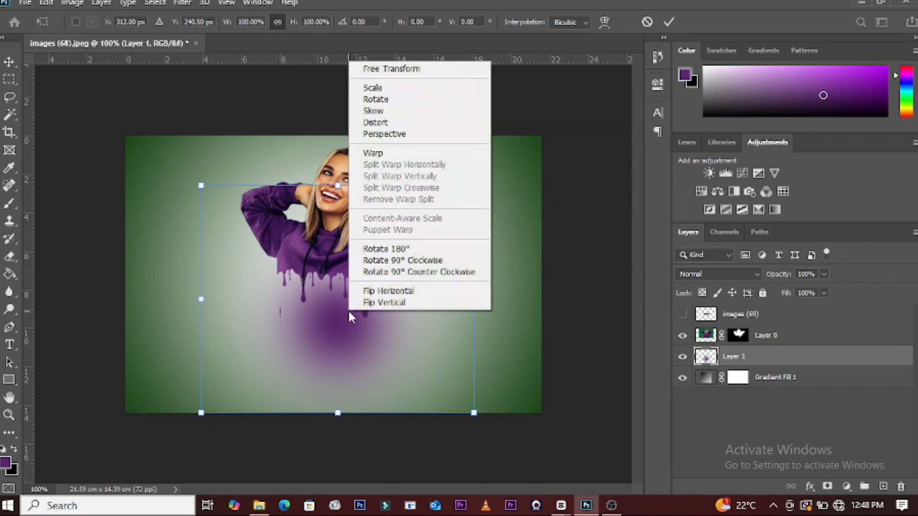
click(386, 123)
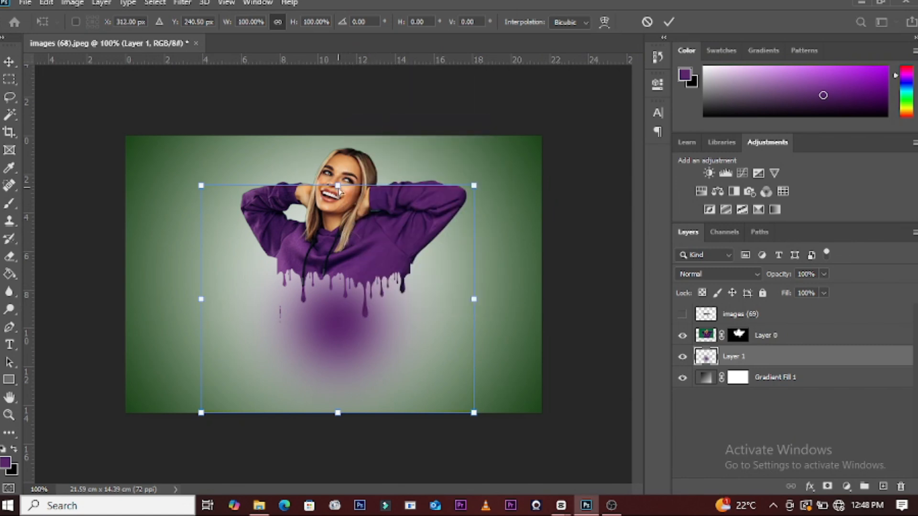
drag(337, 190, 338, 341)
drag(338, 412, 342, 369)
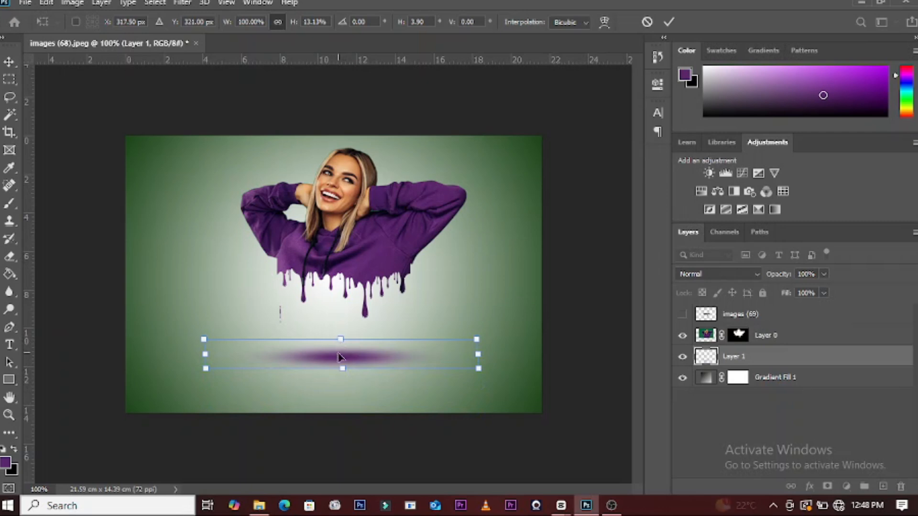
drag(342, 368, 346, 349)
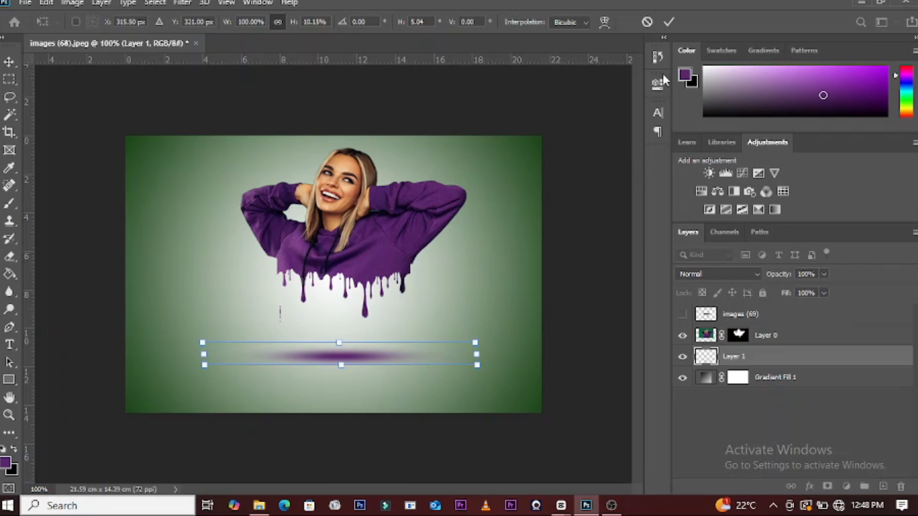
click(669, 22)
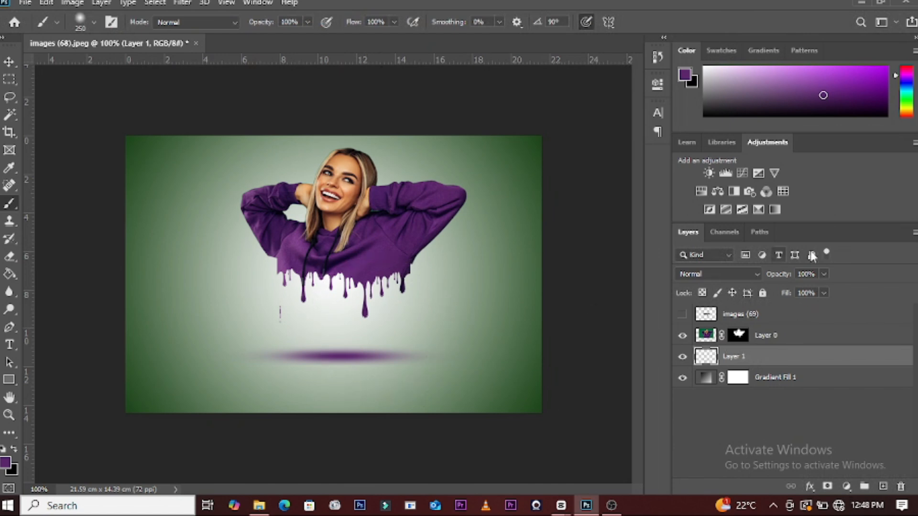
Lower the opacity of the shadow on Layer 1 to 77%.
click(824, 274)
drag(812, 292, 811, 292)
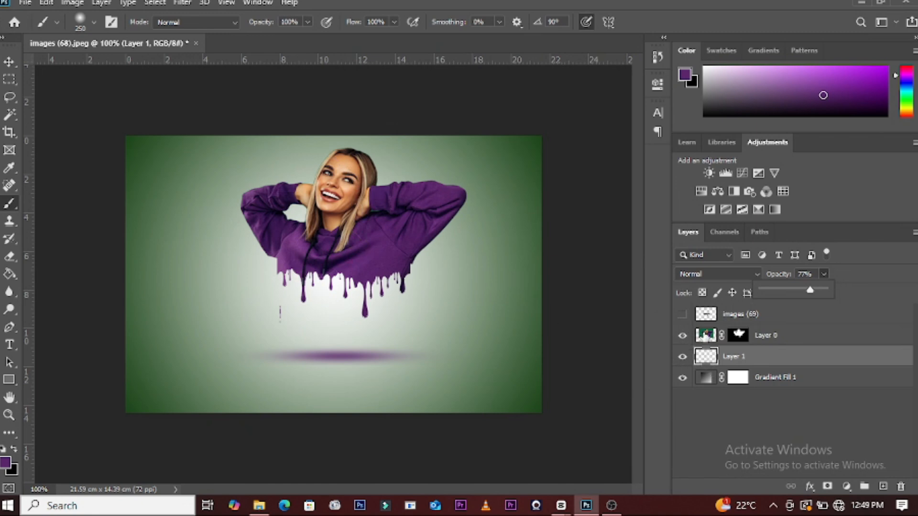
click(705, 337)
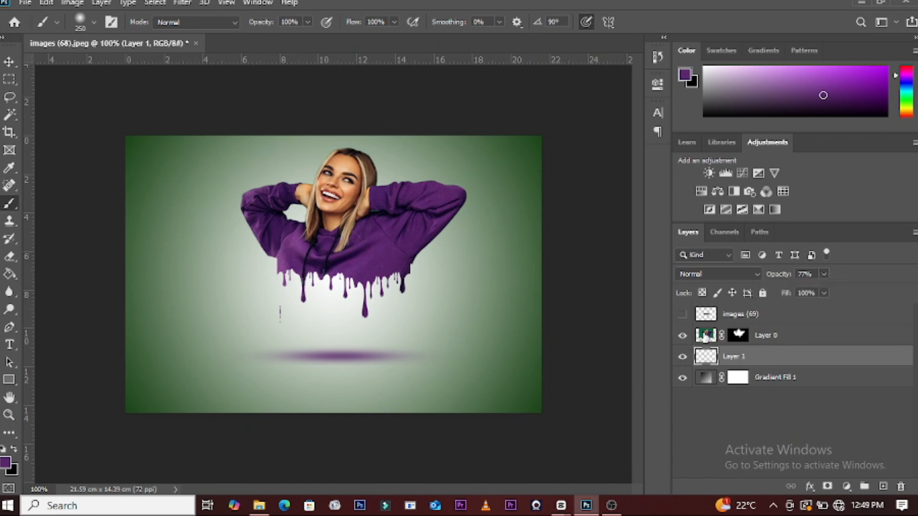
Open the Camera Raw Filter on Layer 0's image and set Temperature to +10 and Tint to +6.
click(705, 337)
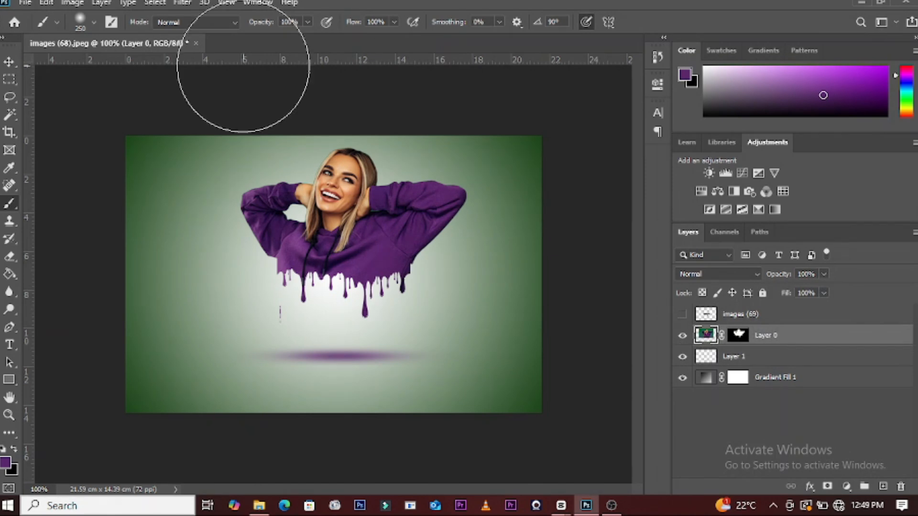
click(182, 3)
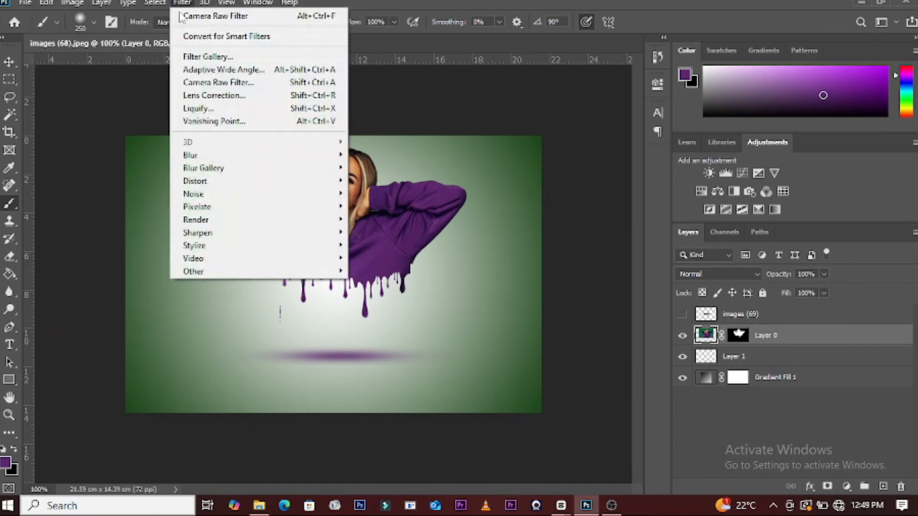
click(204, 83)
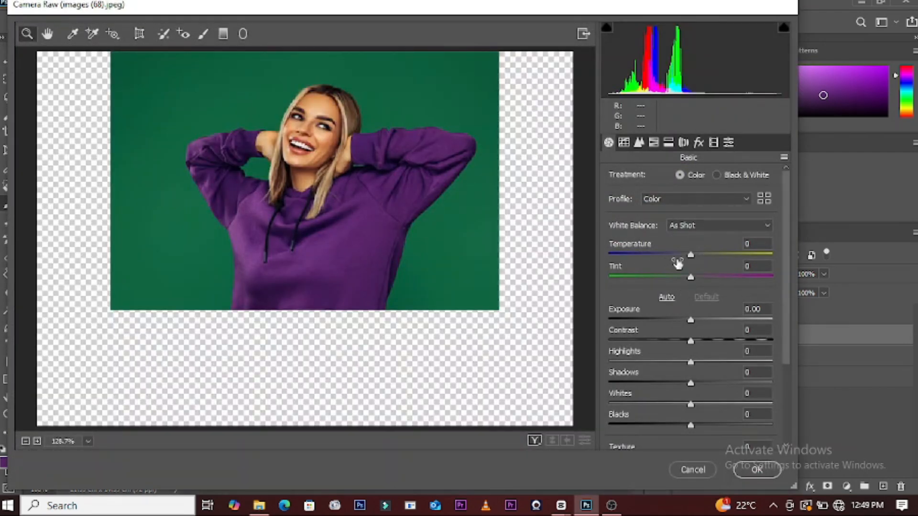
click(698, 257)
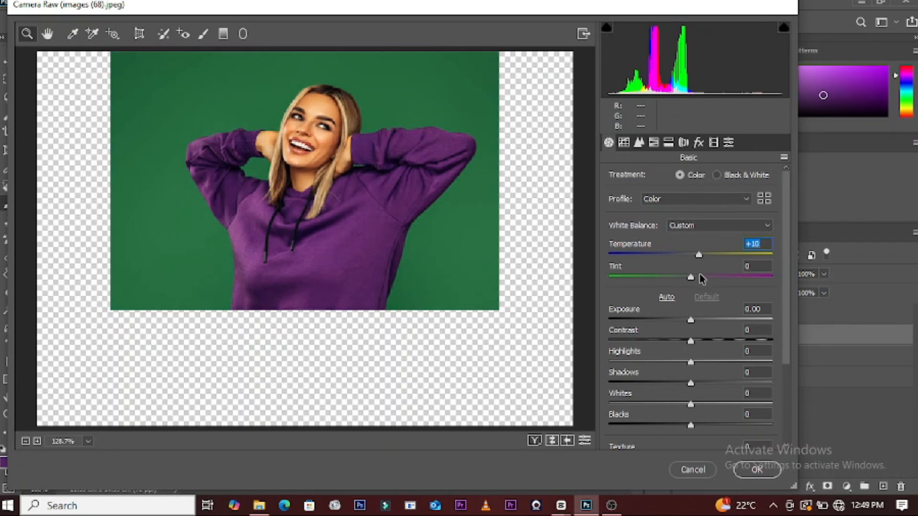
click(696, 277)
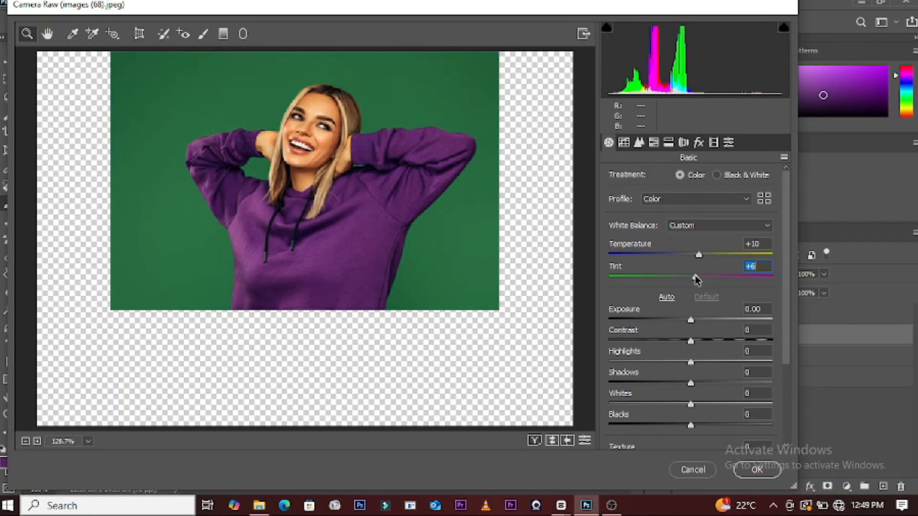
Set the portrait's Exposure to +0.45, Contrast to +23 and Shadows to -12.
click(697, 320)
click(708, 340)
drag(707, 338, 706, 337)
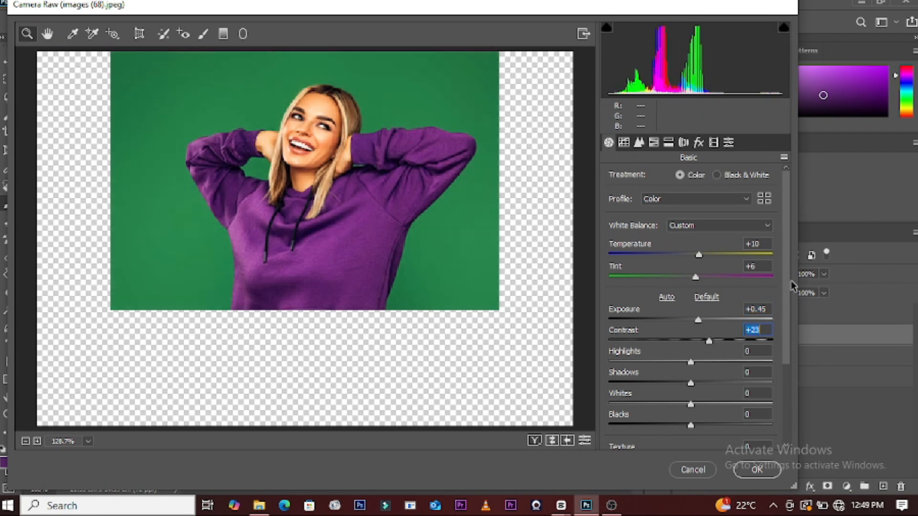
scroll(778, 337, down, 5)
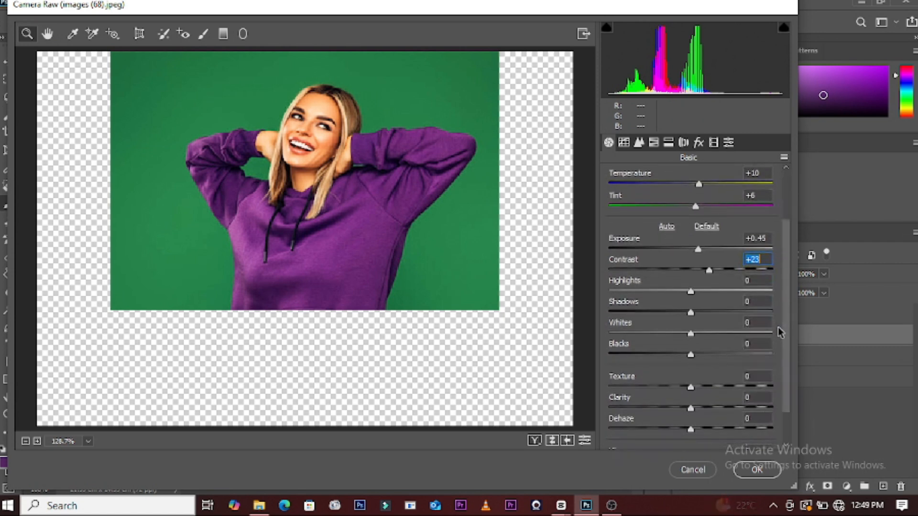
scroll(778, 340, down, 1)
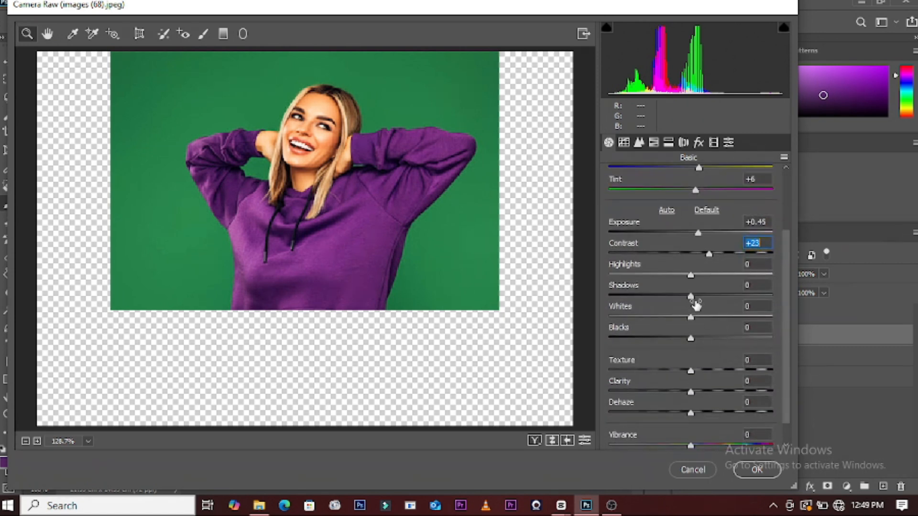
mouse_move(690, 296)
mouse_down()
mouse_move(717, 297)
mouse_move(661, 297)
mouse_move(684, 302)
mouse_up()
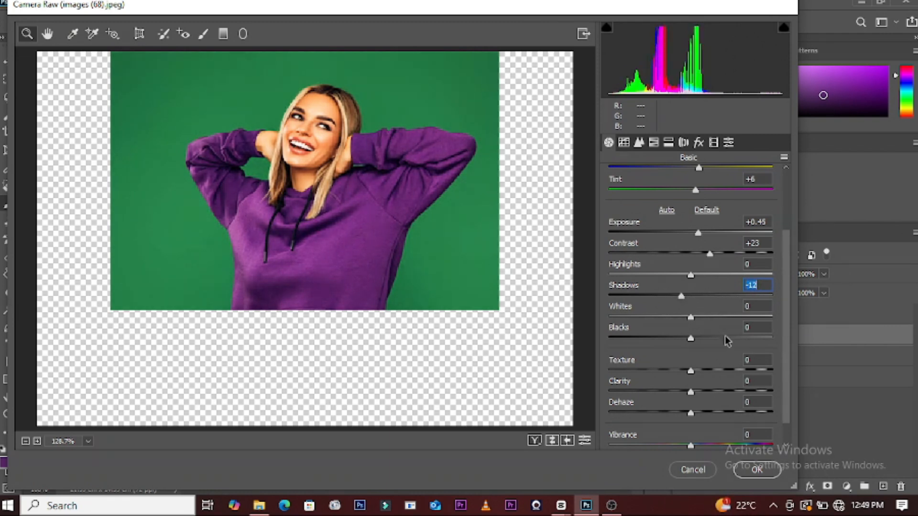
Set Texture to +13, Clarity to +17, Dehaze to +8 and Saturation to -7, and apply the Camera Raw adjustments.
click(700, 370)
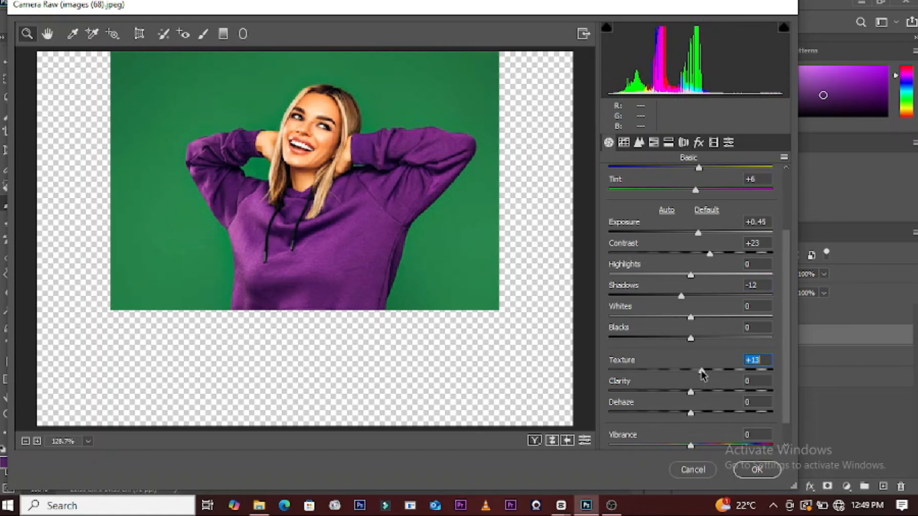
click(703, 392)
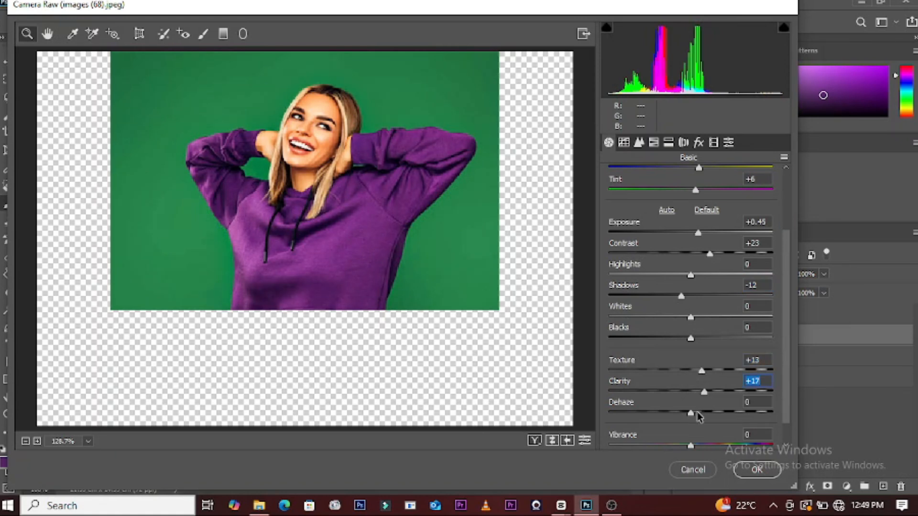
click(698, 413)
scroll(787, 347, down, 1)
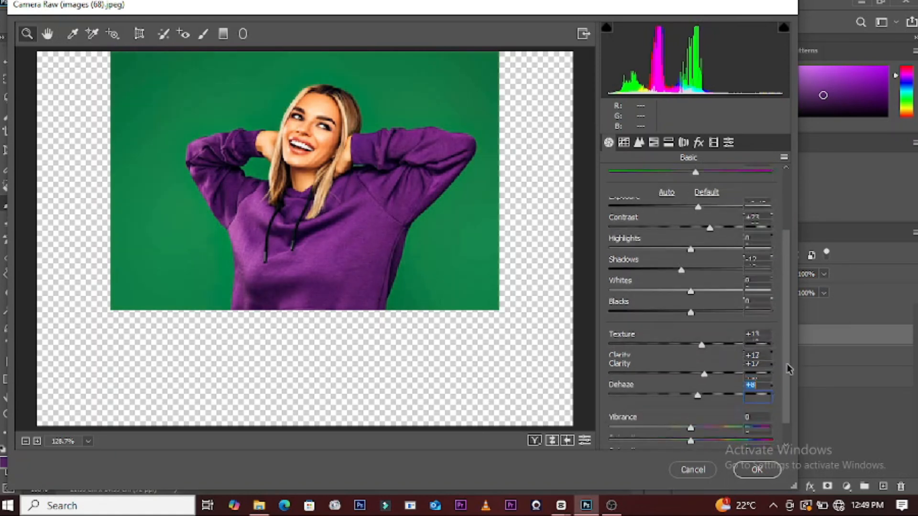
drag(691, 439, 687, 440)
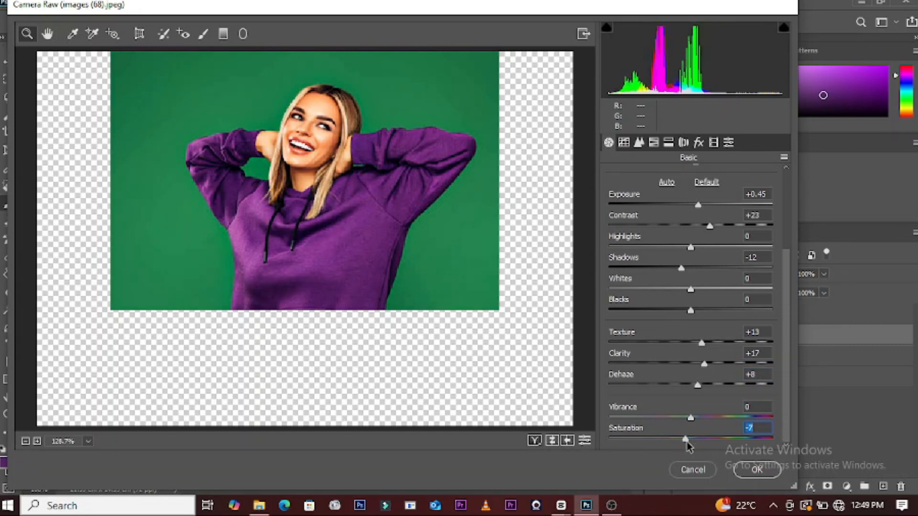
click(759, 471)
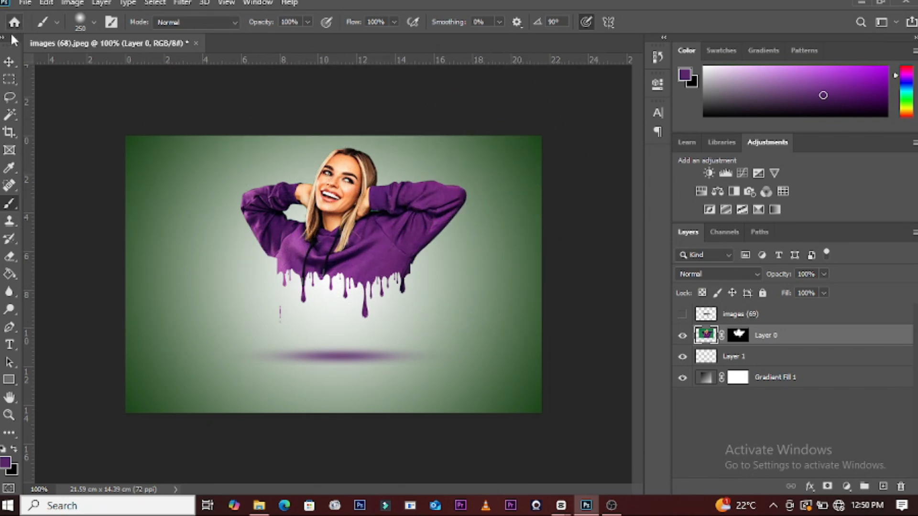
click(7, 63)
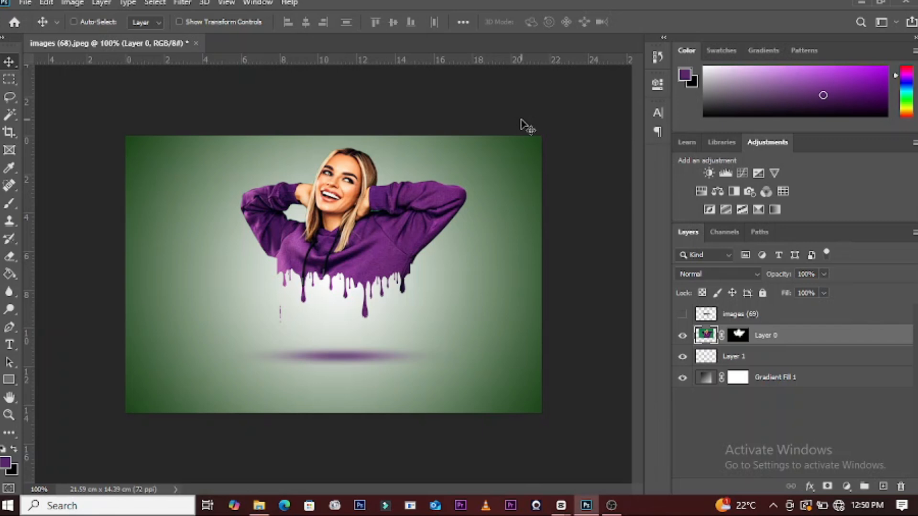
key(ctrl+t)
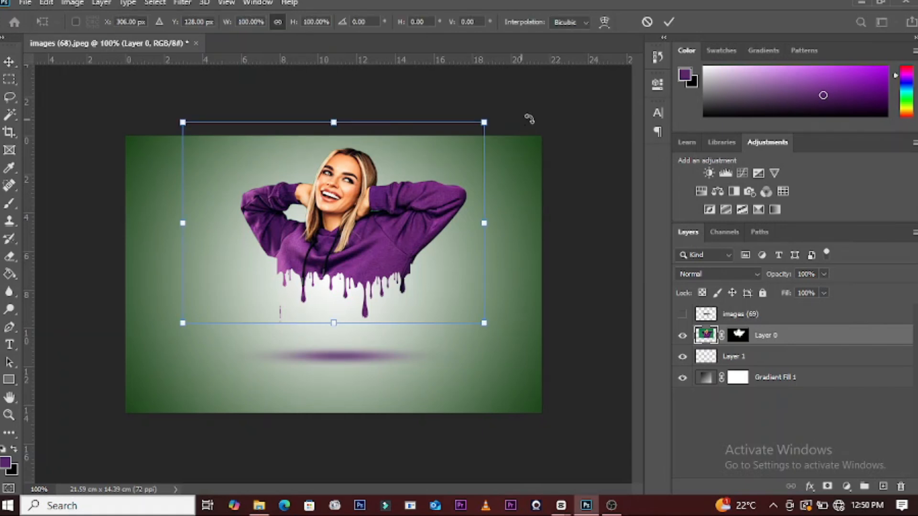
click(677, 22)
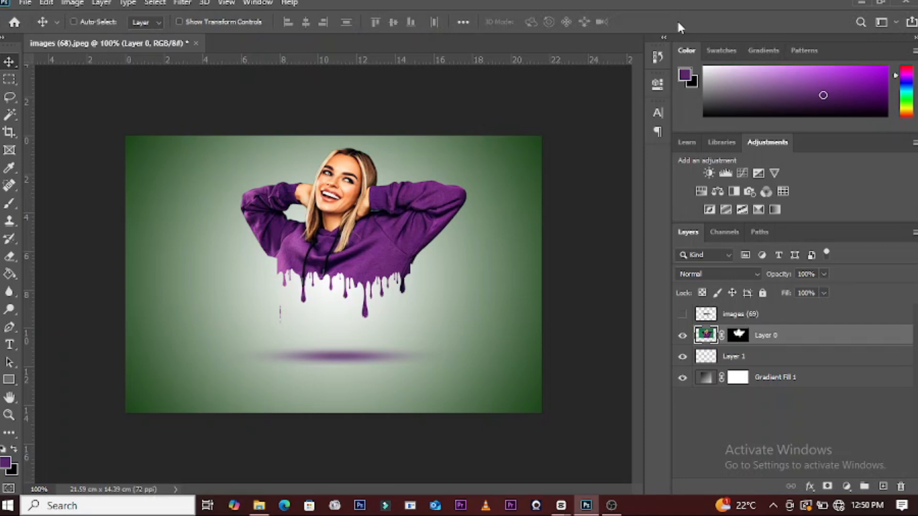
key(ctrl+plus)
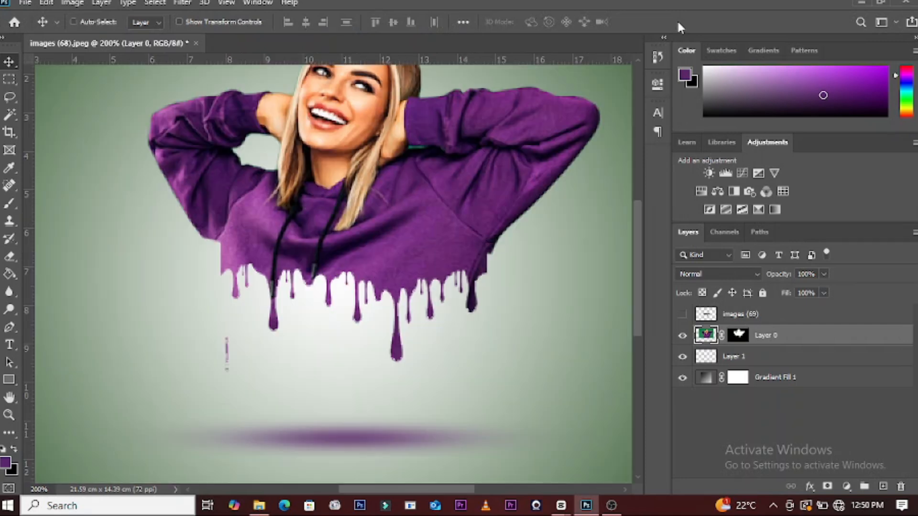
drag(639, 230, 645, 208)
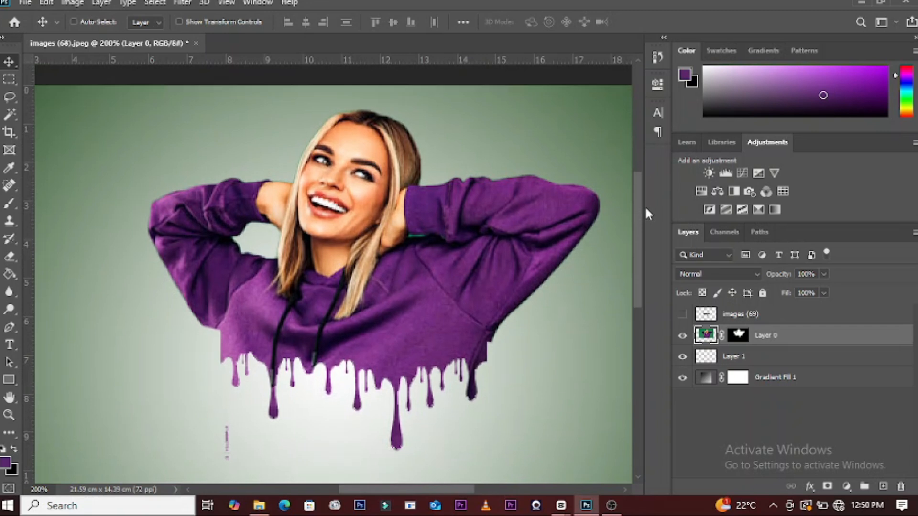
key(ctrl+minus)
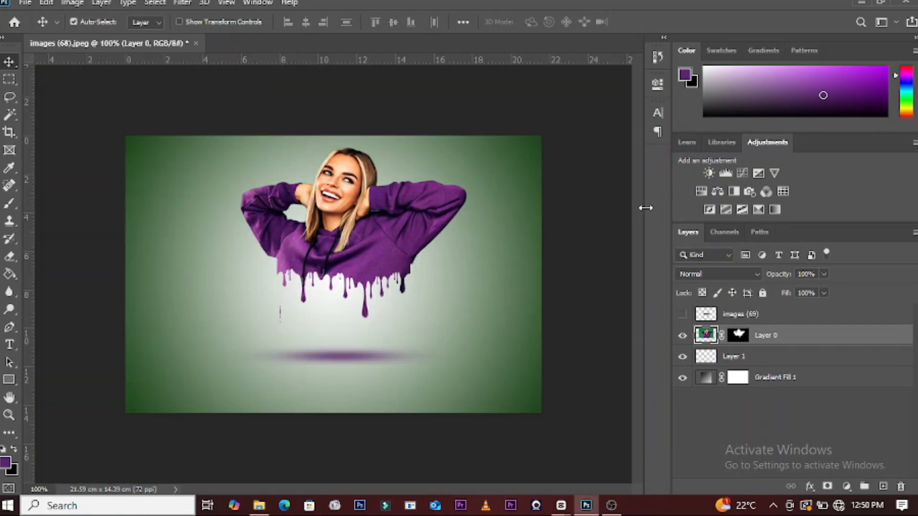
key(ctrl+minus)
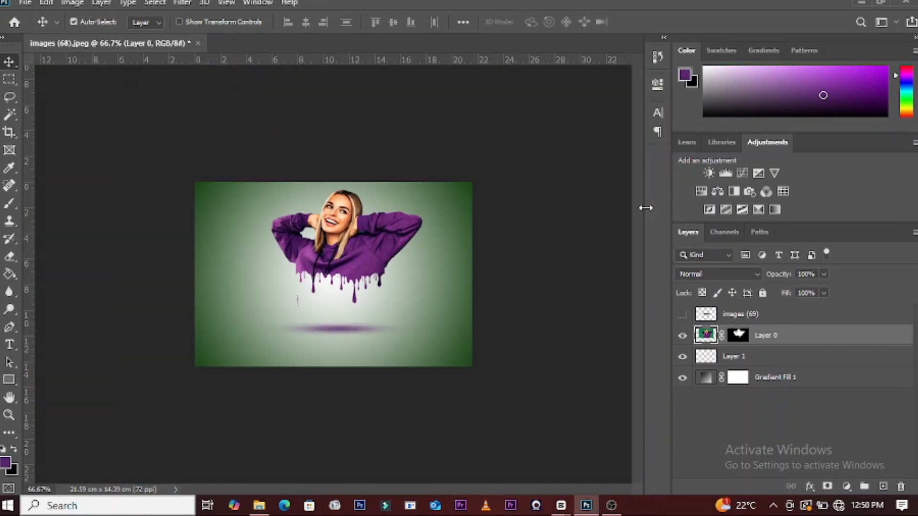